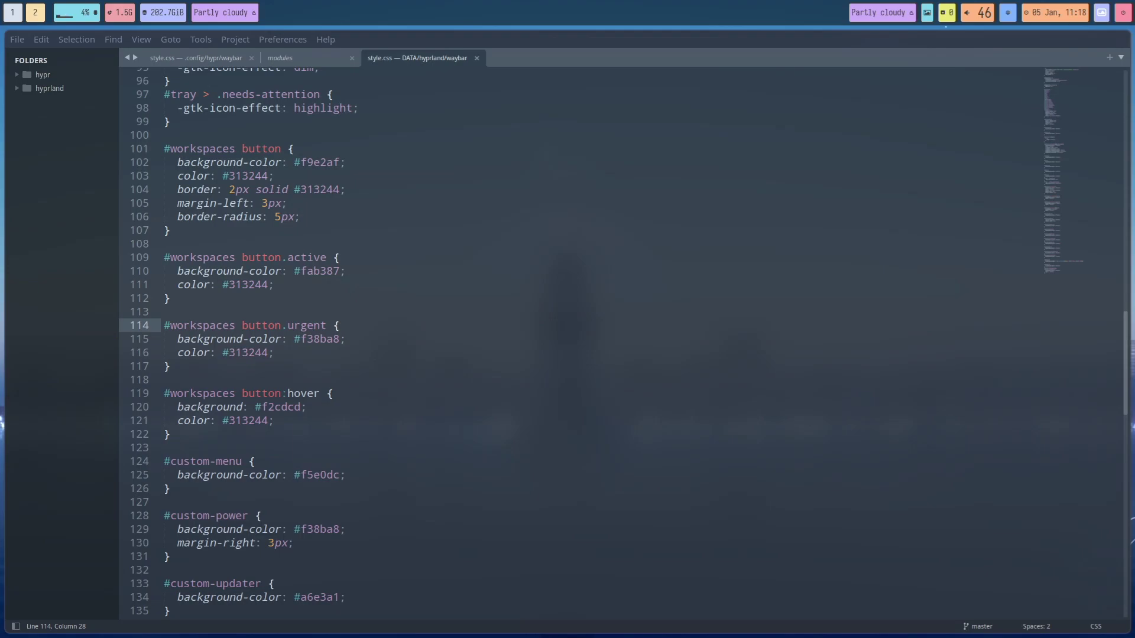
Step: Float and close the Sublime Text window, then launch Thunar on the home folder
key(super+v)
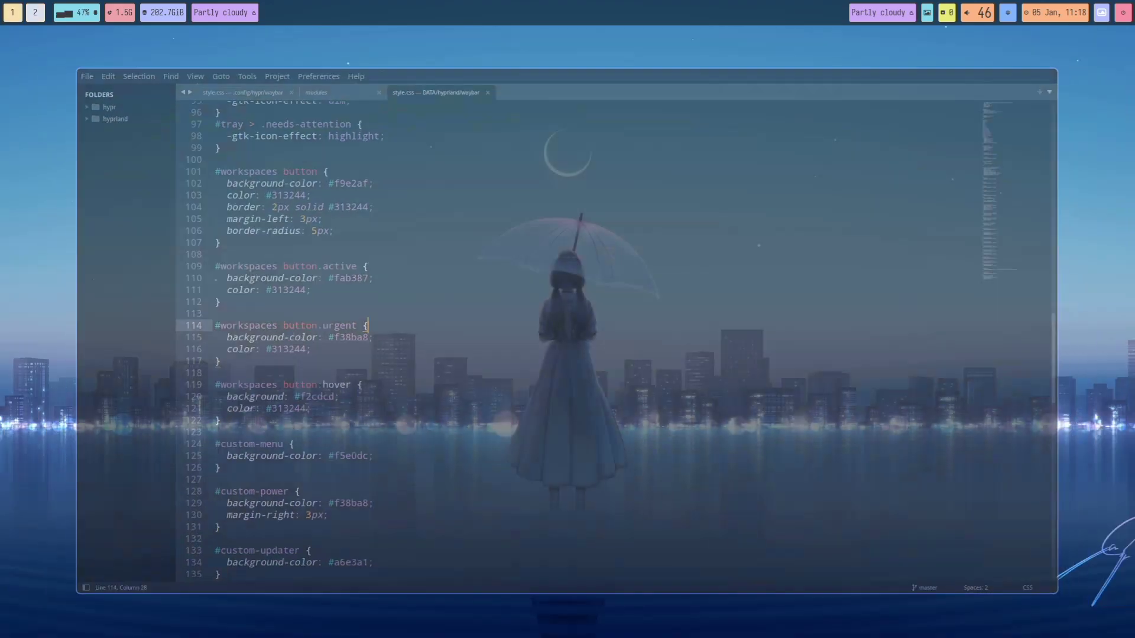
key(super+c)
key(super+shift+Return)
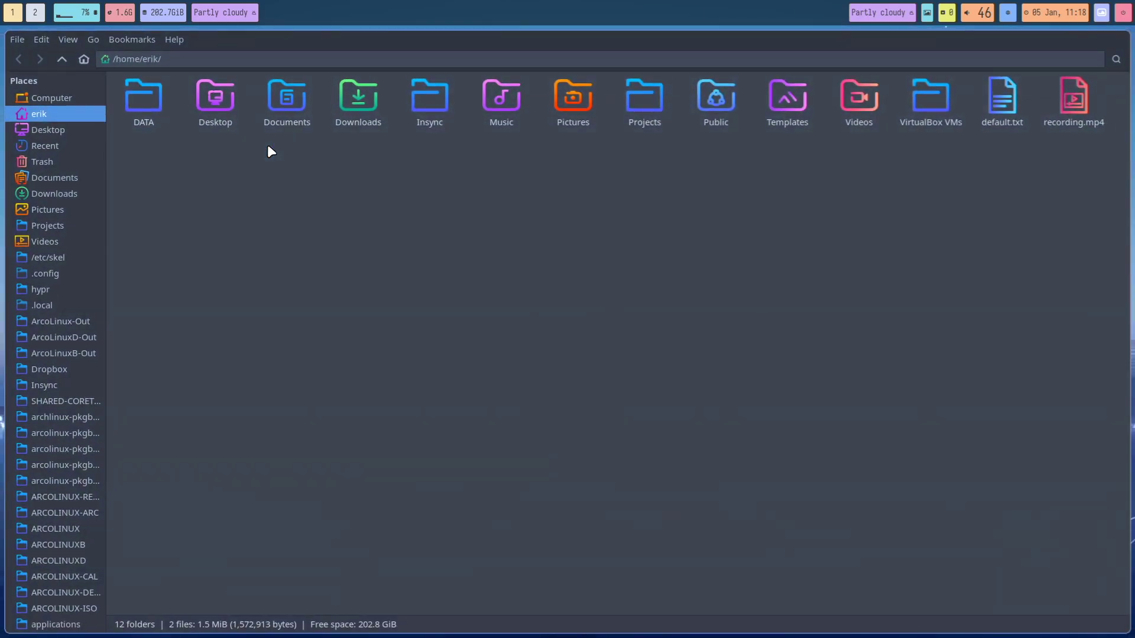
Step: Browse to DATA/hyprland, show hidden files, and open .git and its config file
double_click(148, 106)
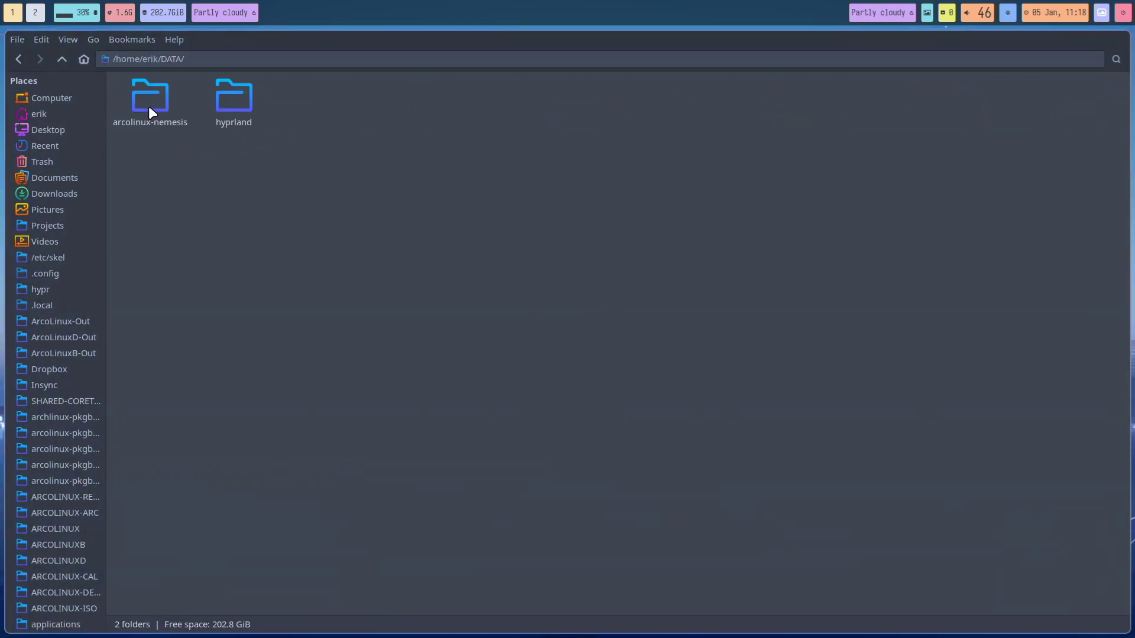
click(227, 105)
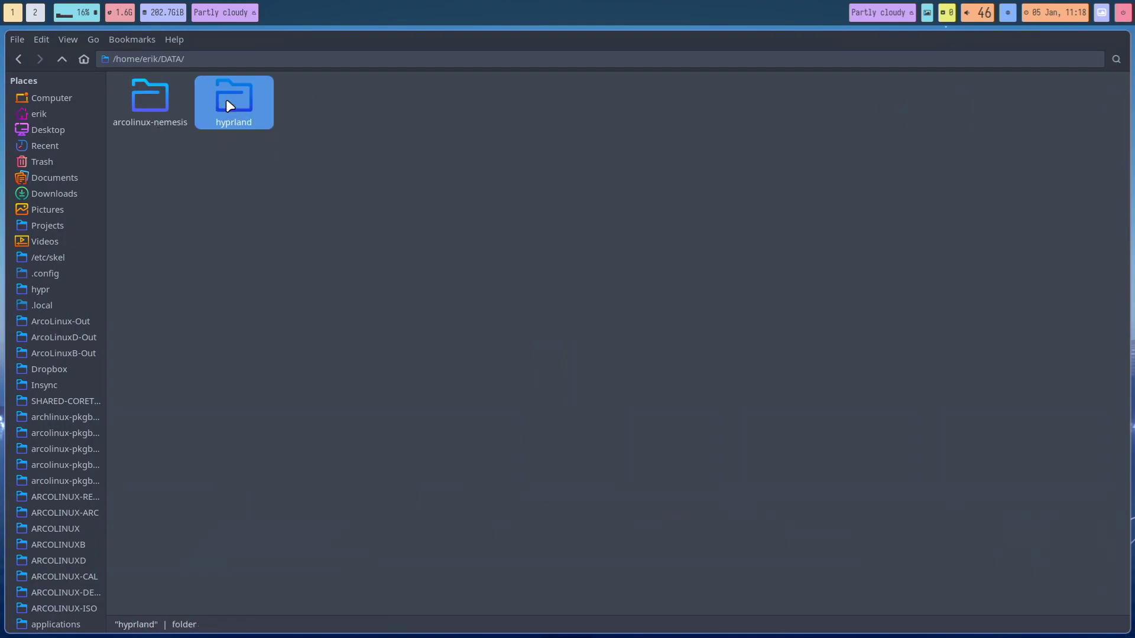
click(52, 116)
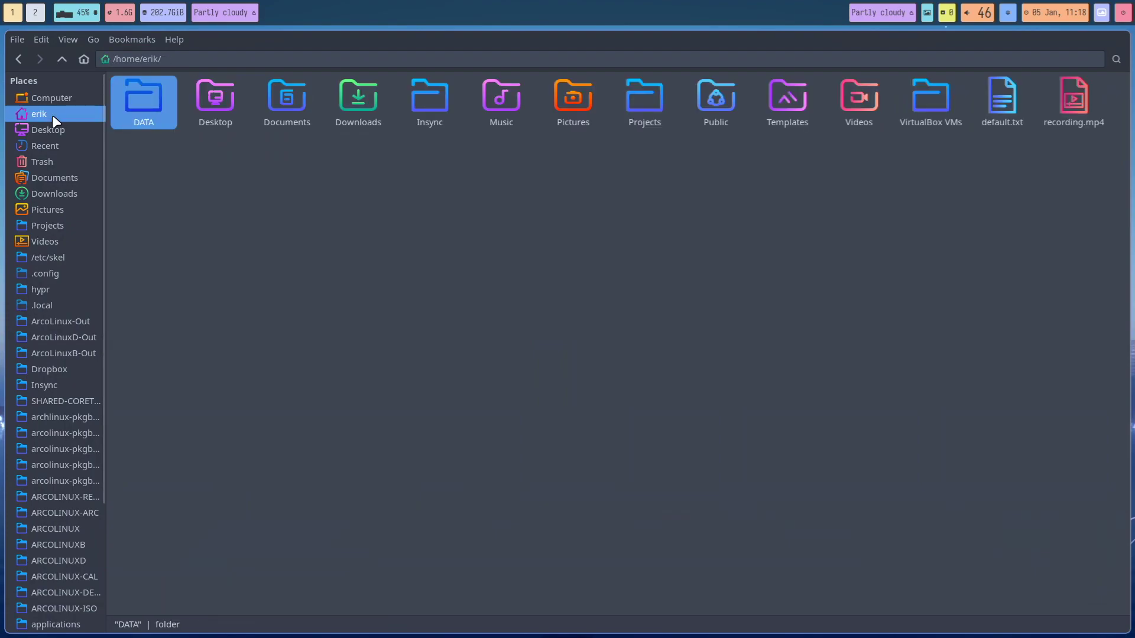
double_click(139, 96)
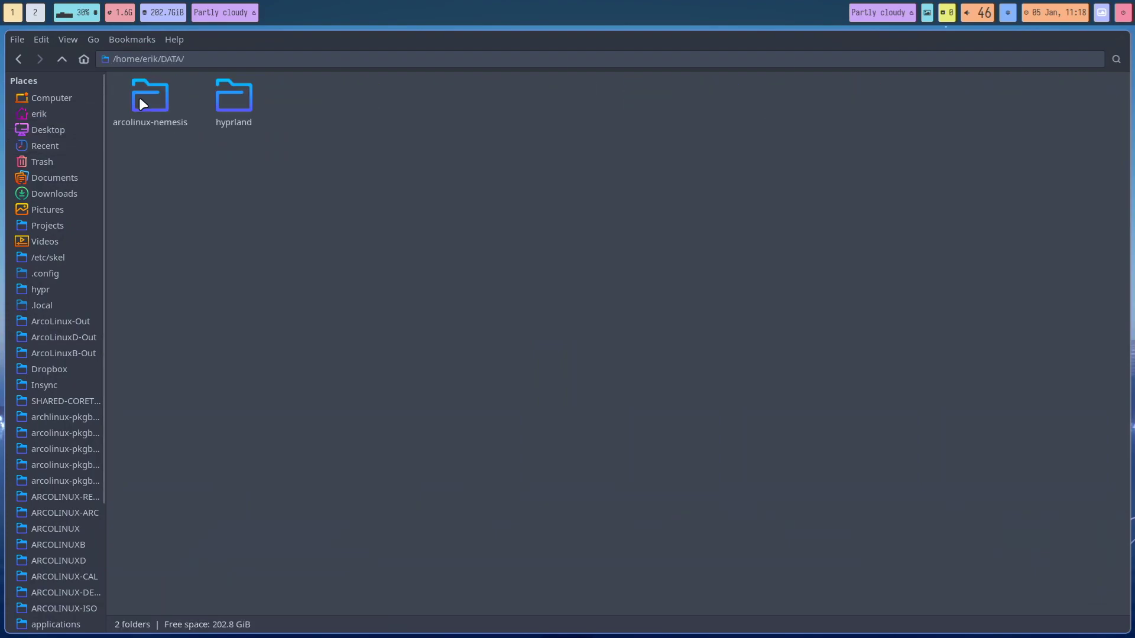
double_click(233, 99)
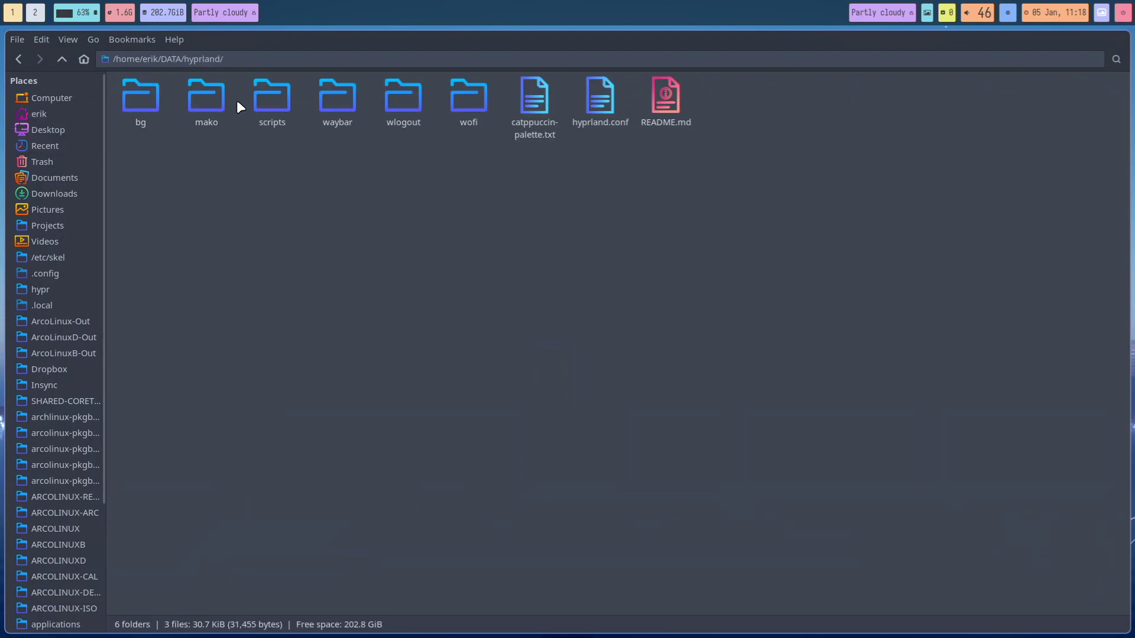
key(ctrl+h)
double_click(150, 101)
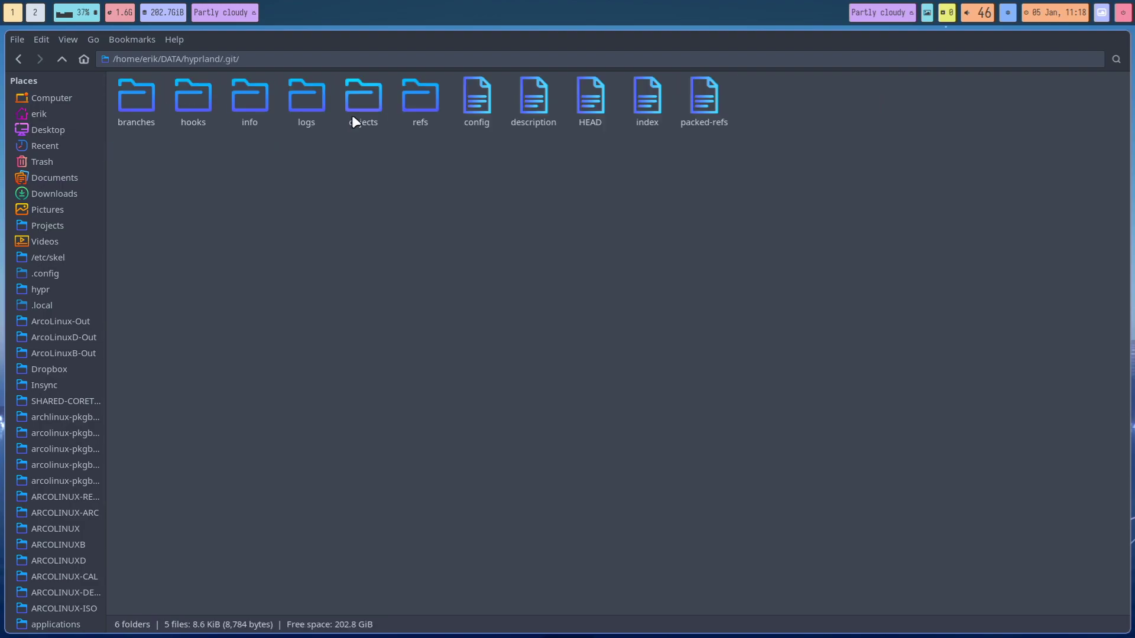
double_click(476, 99)
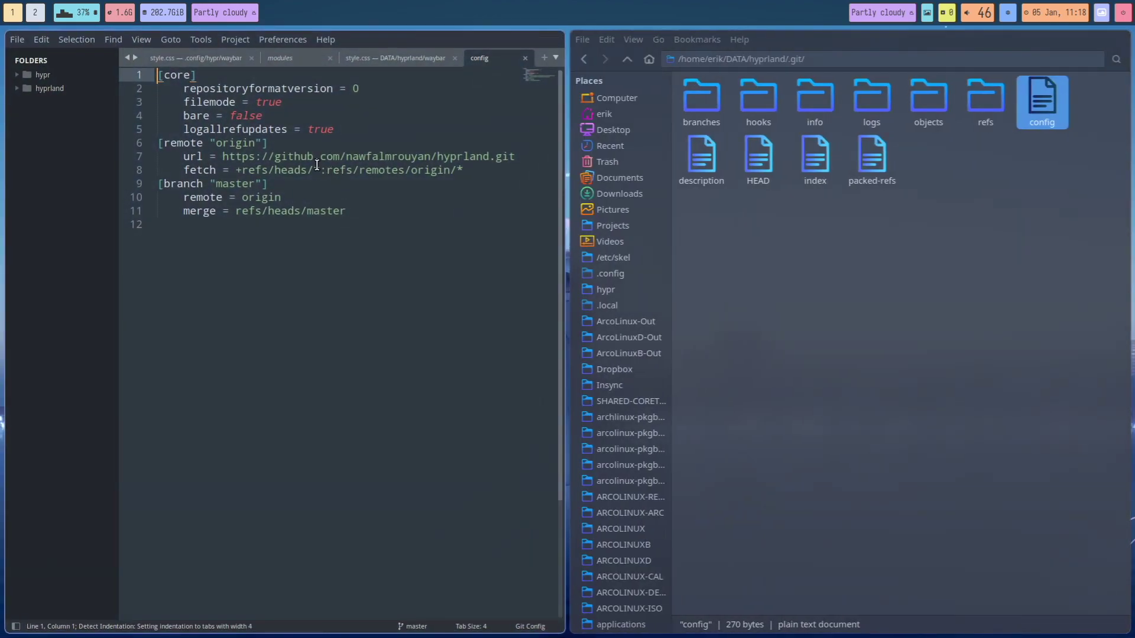
drag(221, 157, 515, 157)
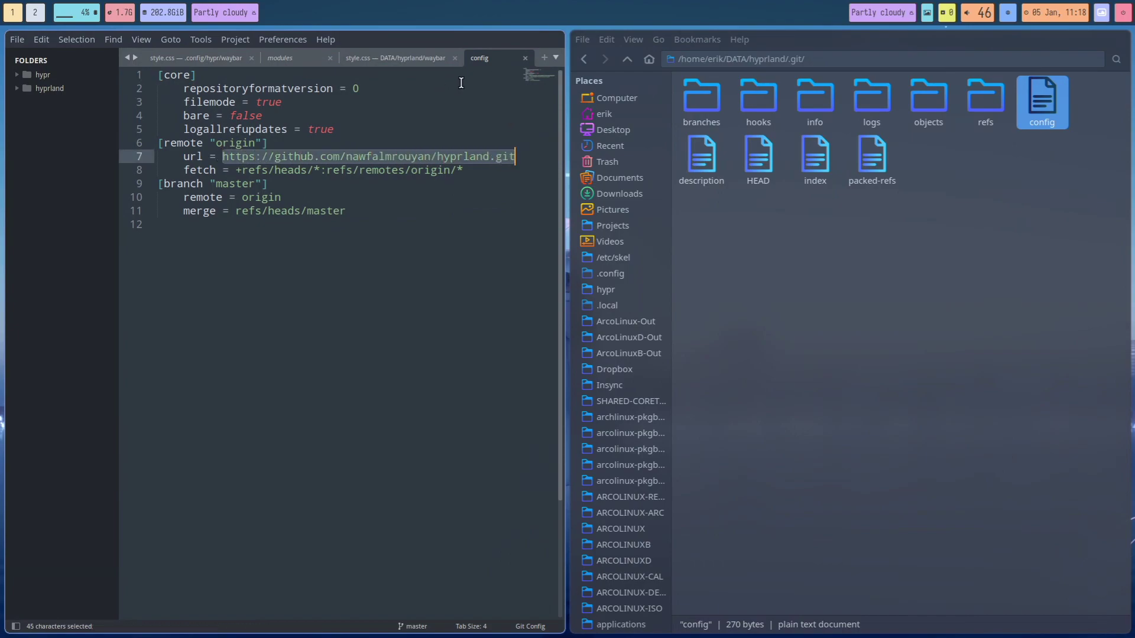
key(super+q)
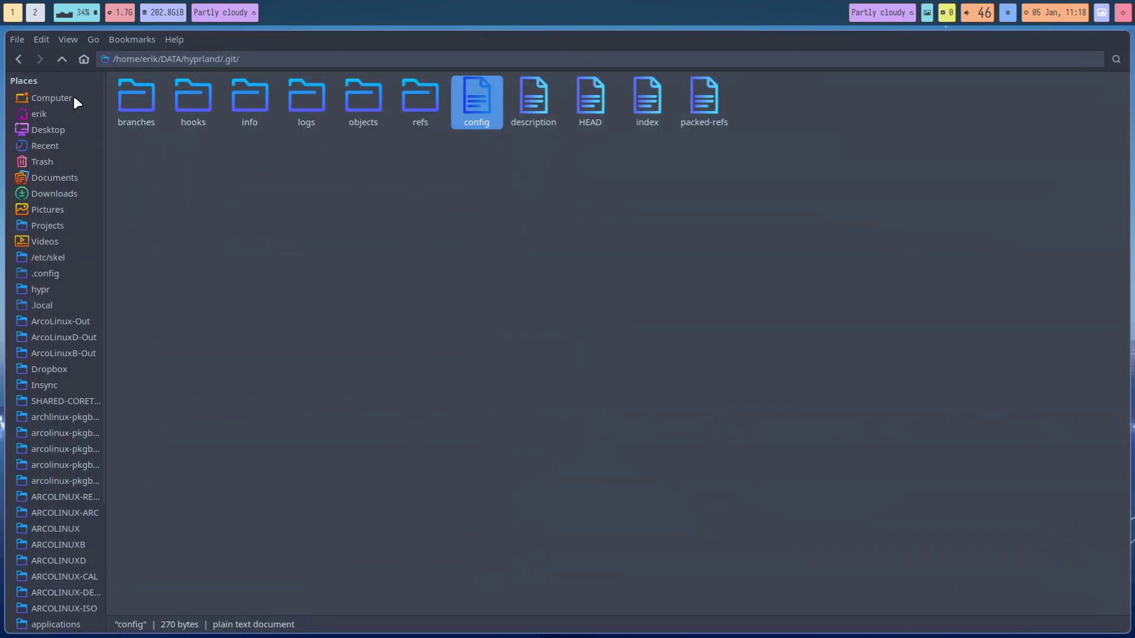
Step: Delete the hyprland project's .git folder and go back up to DATA
click(63, 58)
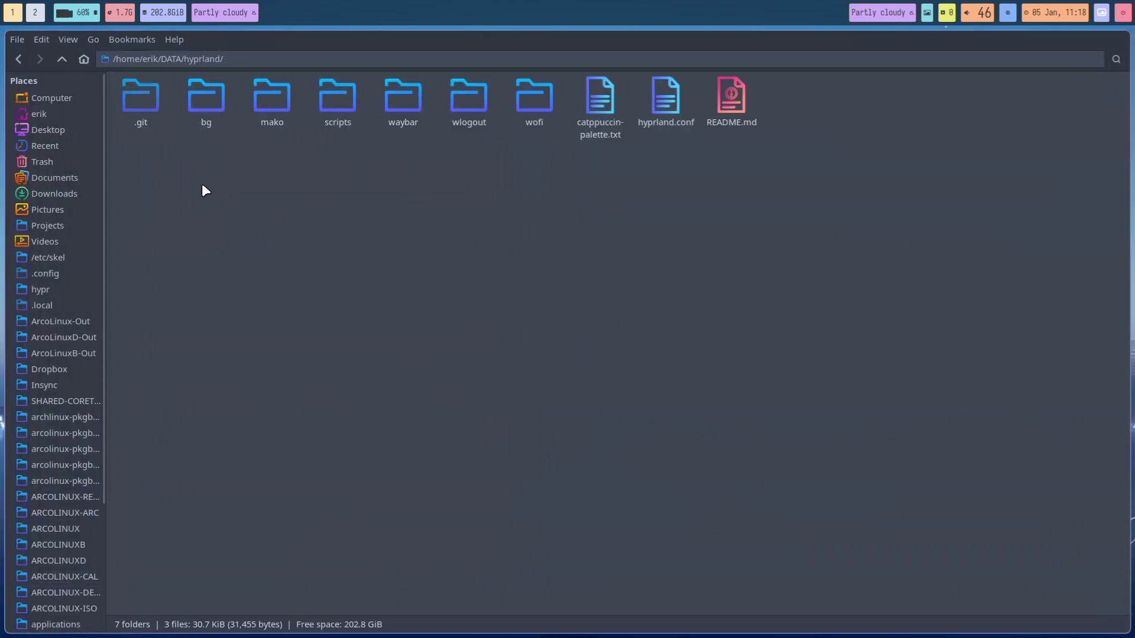
key(Delete)
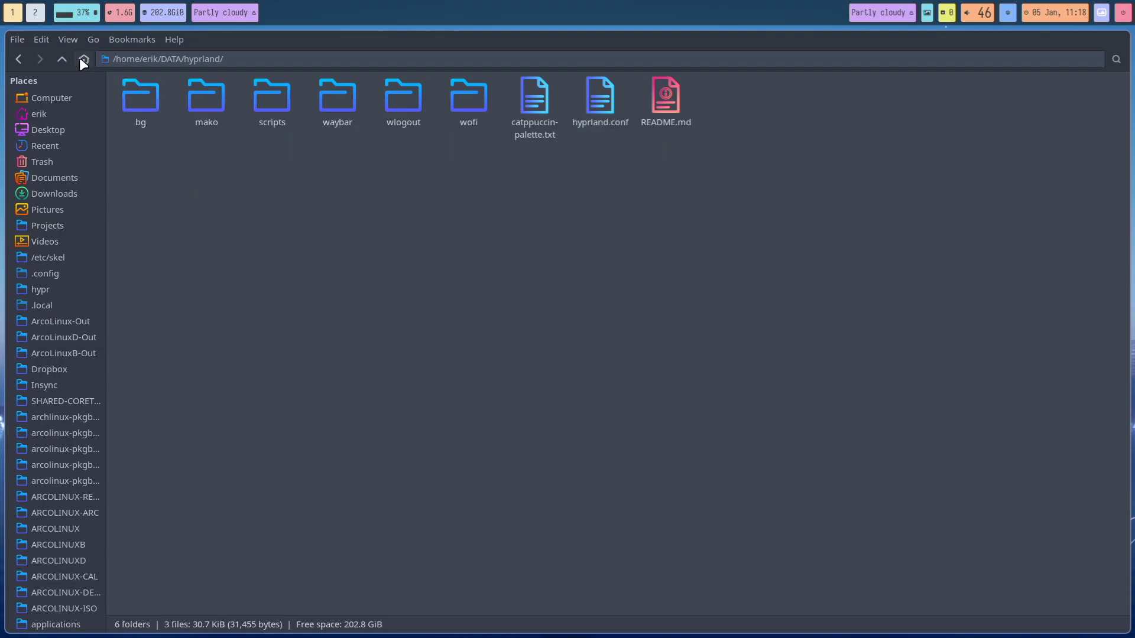
click(62, 59)
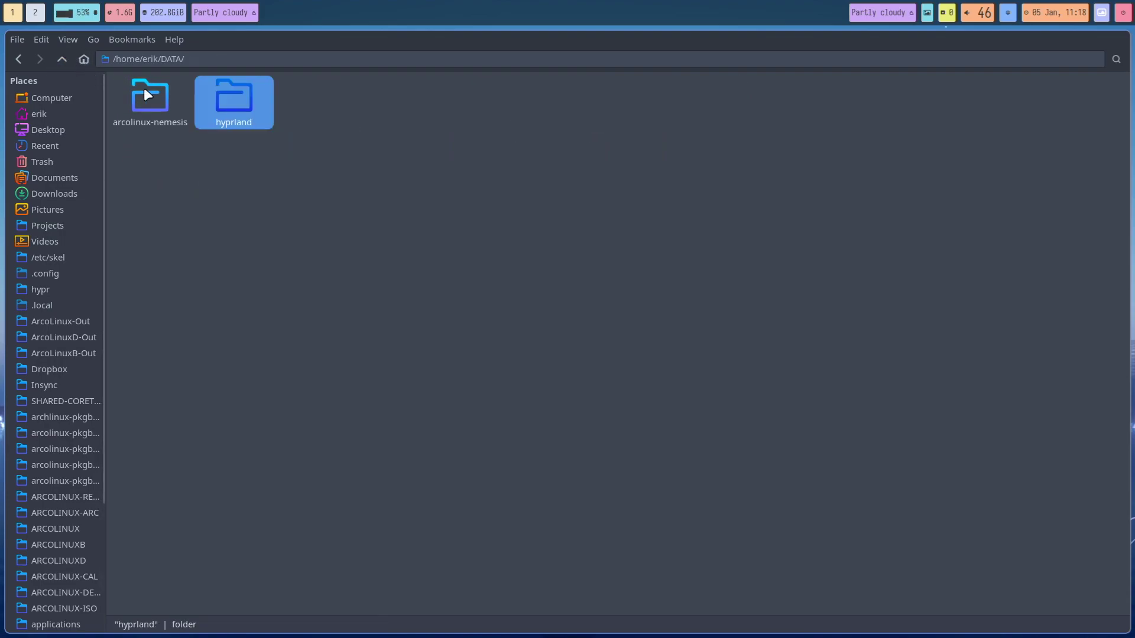
Step: Paste a copy of hyprland into .config and select it together with hypr
click(248, 151)
click(227, 94)
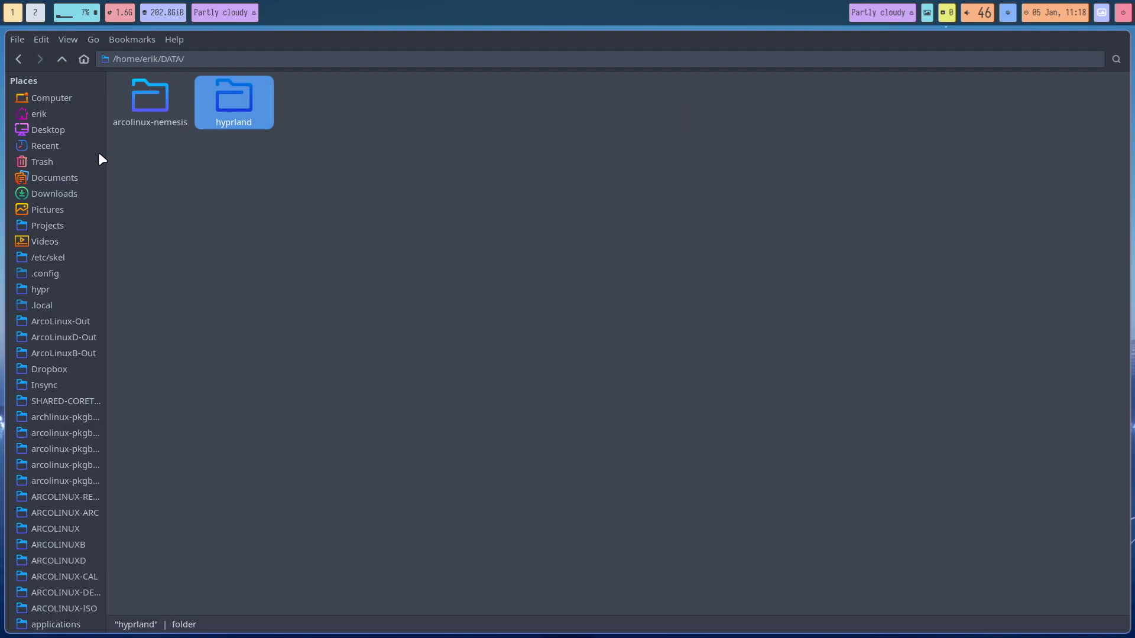
click(62, 118)
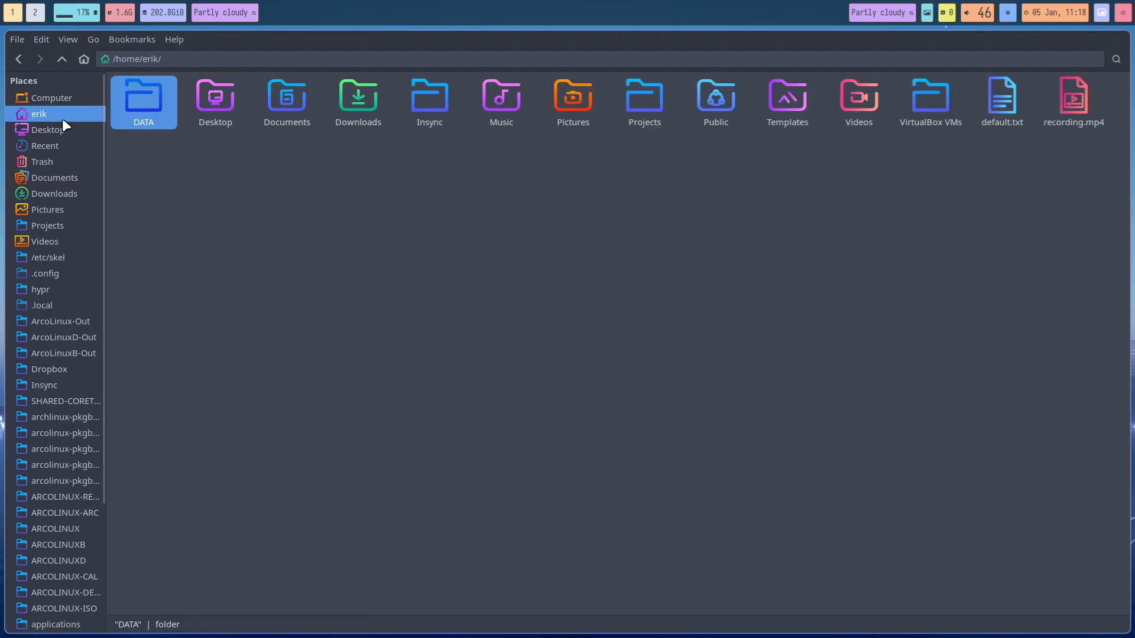
click(71, 274)
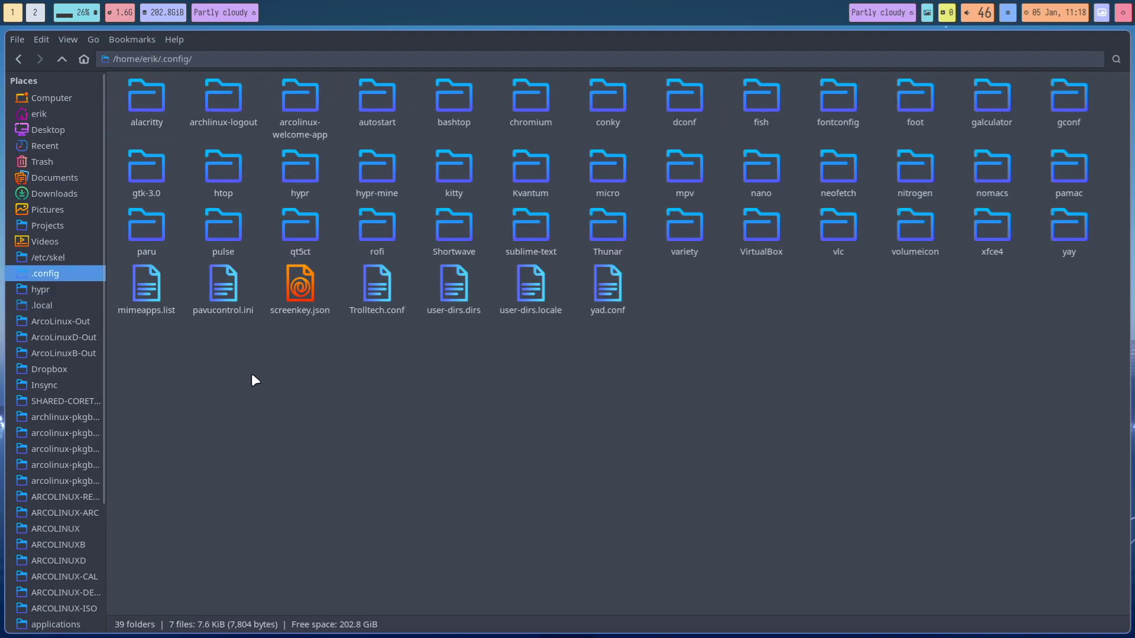
click(301, 162)
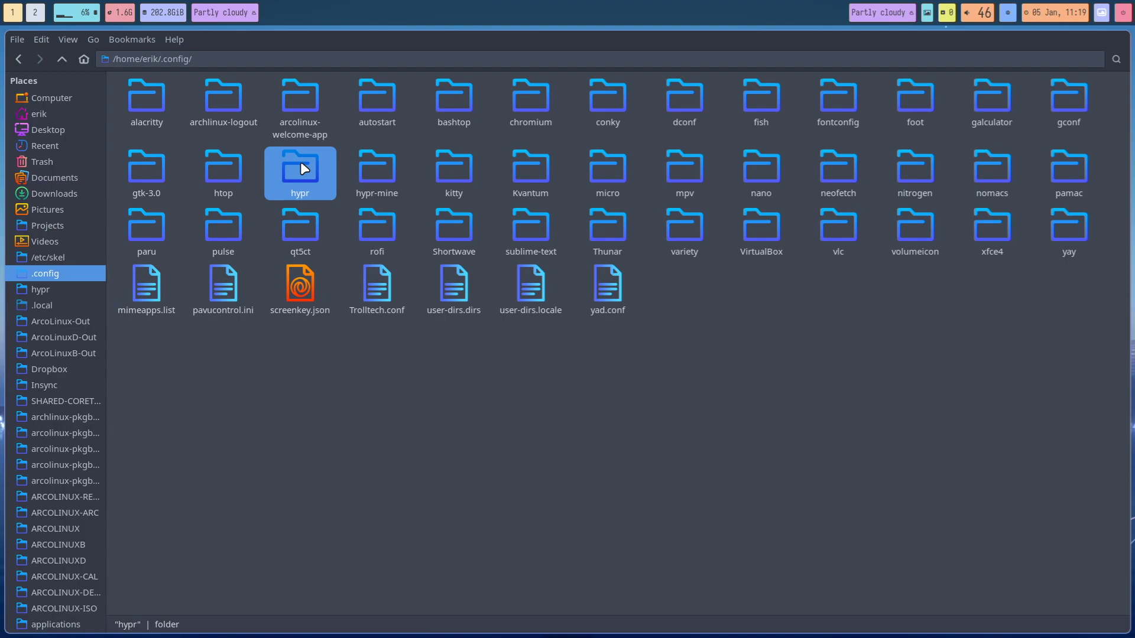
click(385, 413)
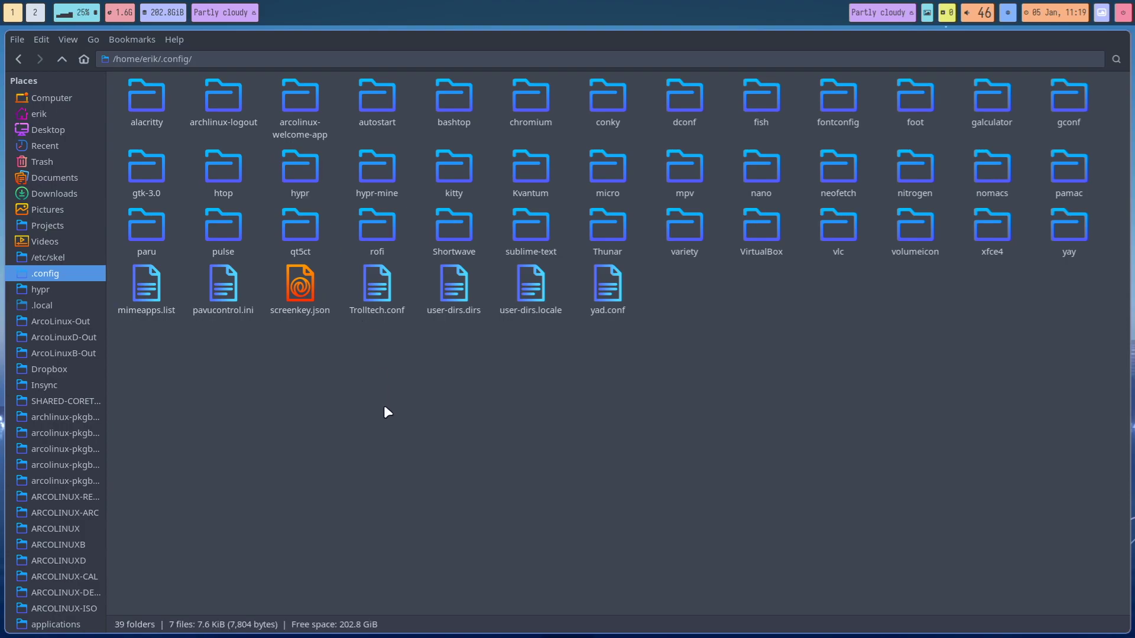
key(ctrl+v)
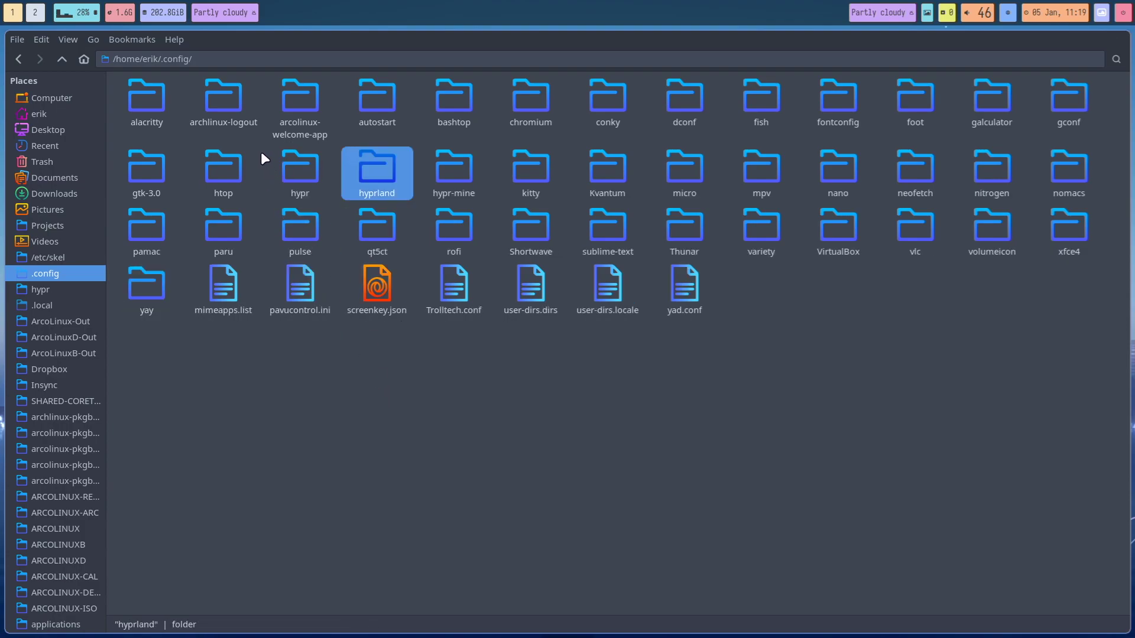
click(270, 161)
ctrl+click(380, 173)
Step: Compare the hypr and hyprland folders in Meld and adjust its file-state filters
right_click(381, 173)
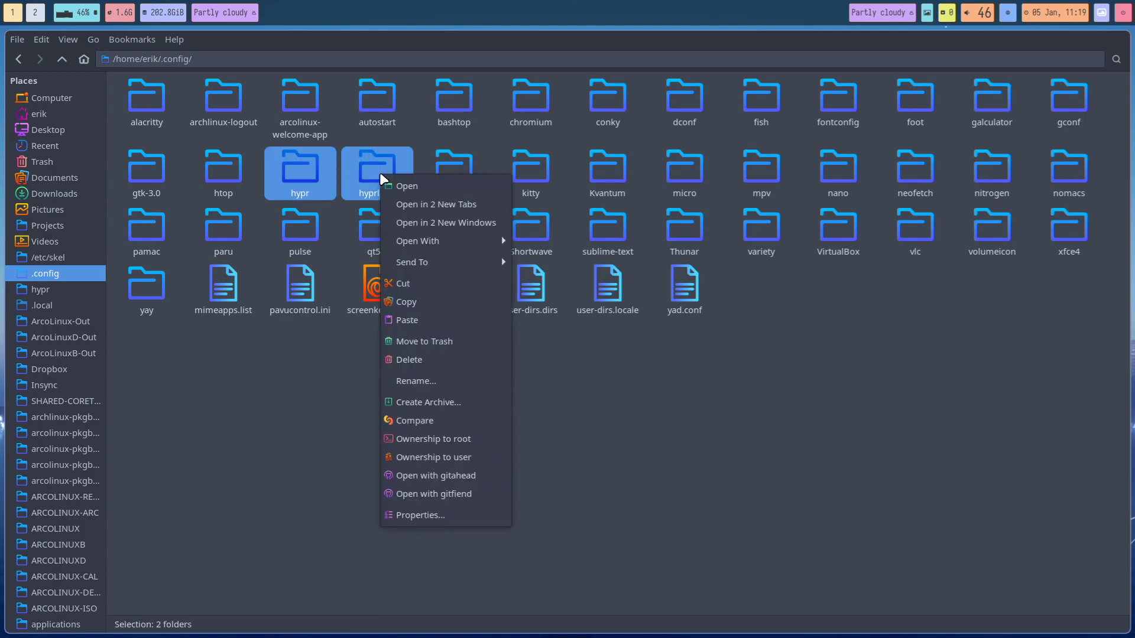
click(457, 417)
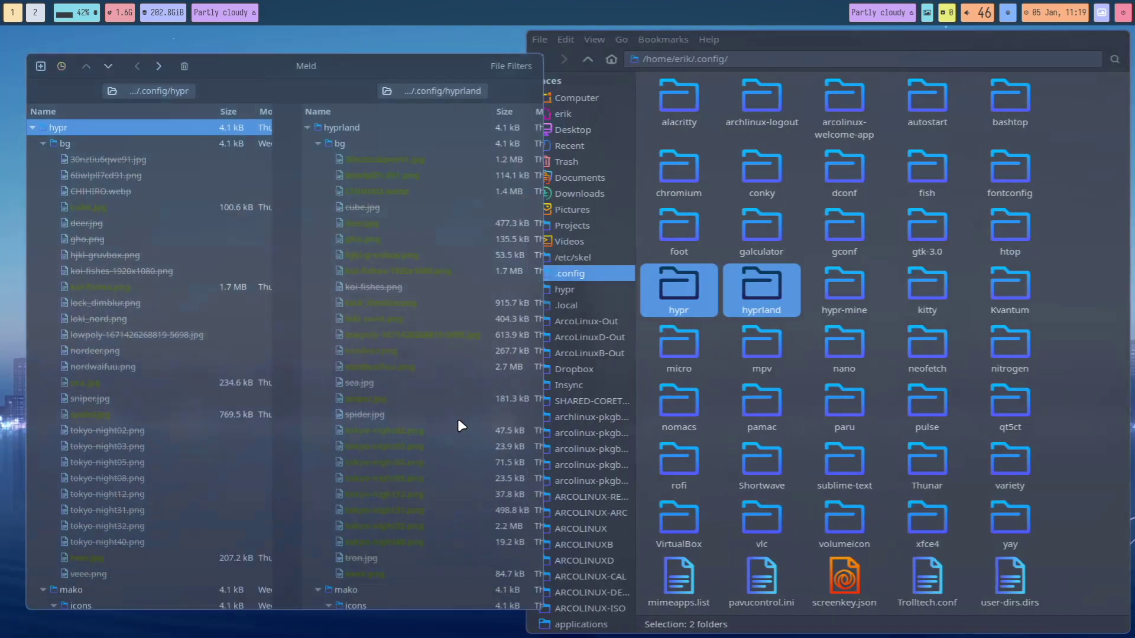
click(493, 49)
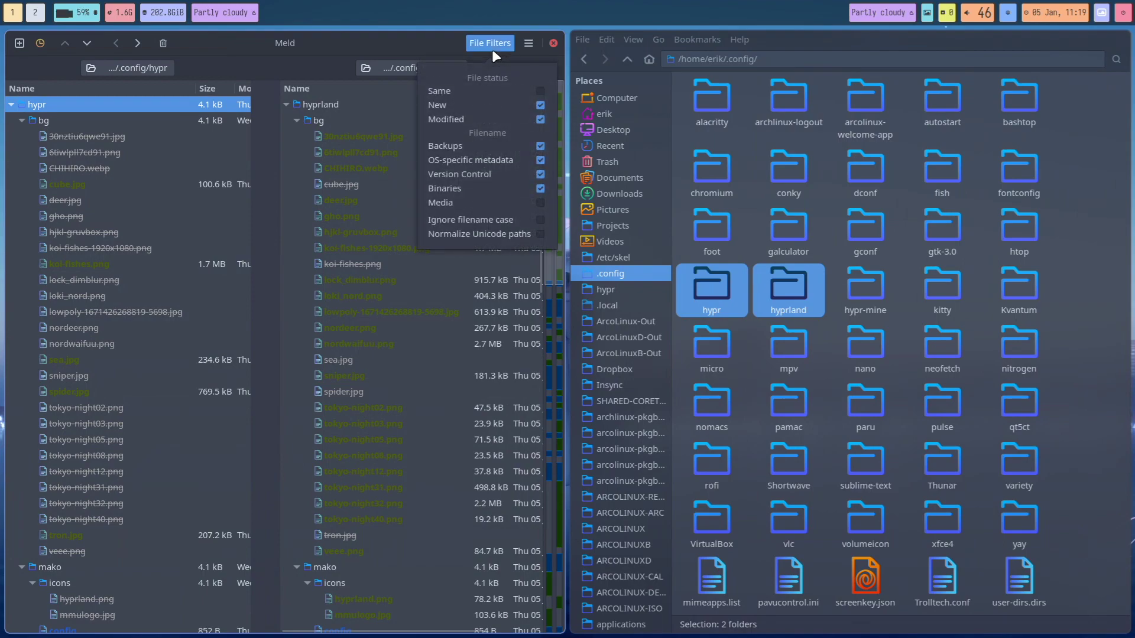
click(540, 91)
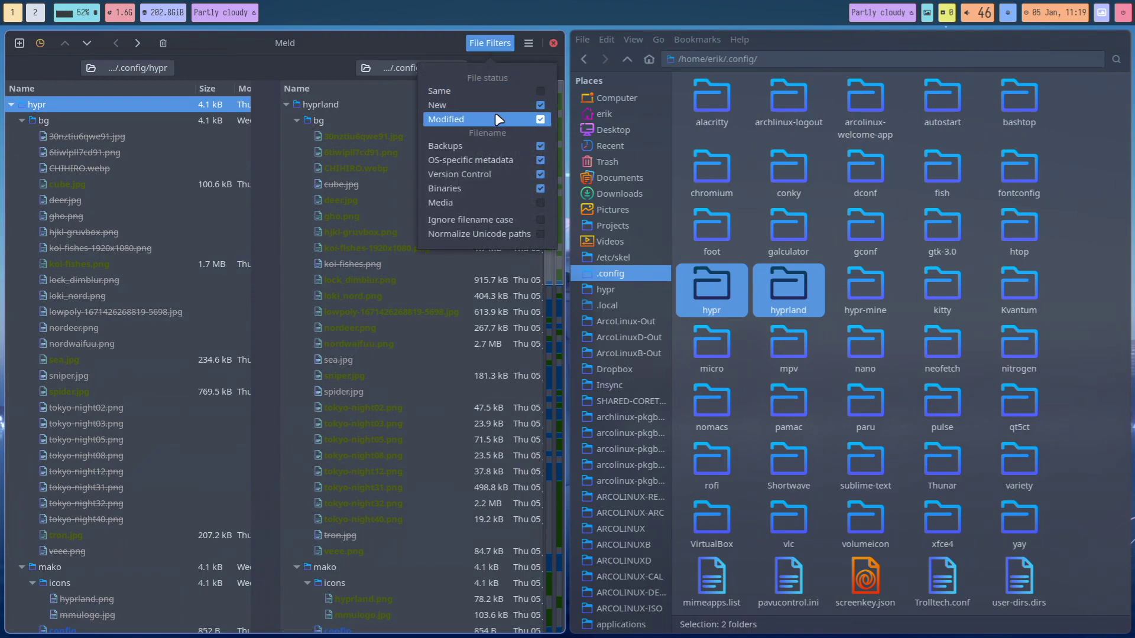
click(414, 50)
Step: Make the comparison fullscreen, collapse bg and icons, and select mako/config
key(F11)
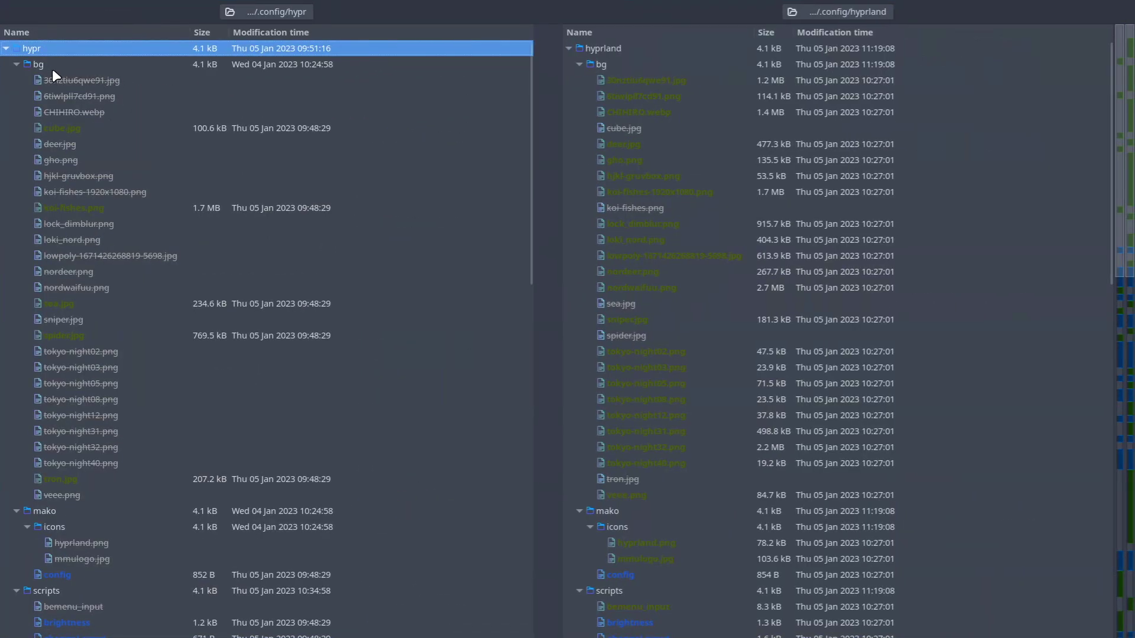
click(21, 64)
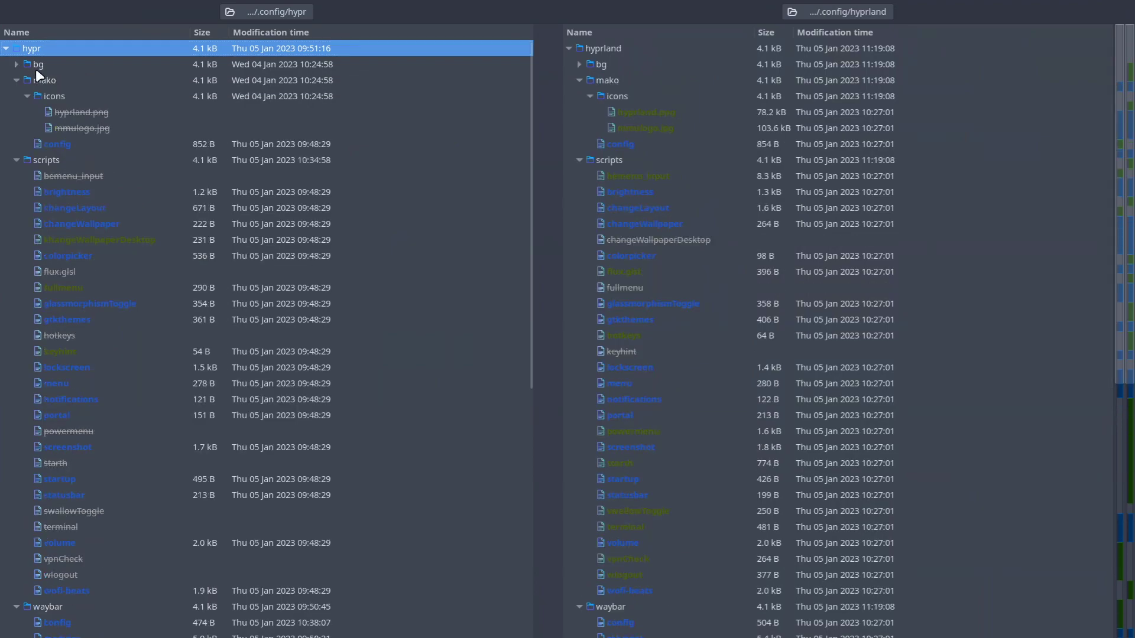
click(654, 114)
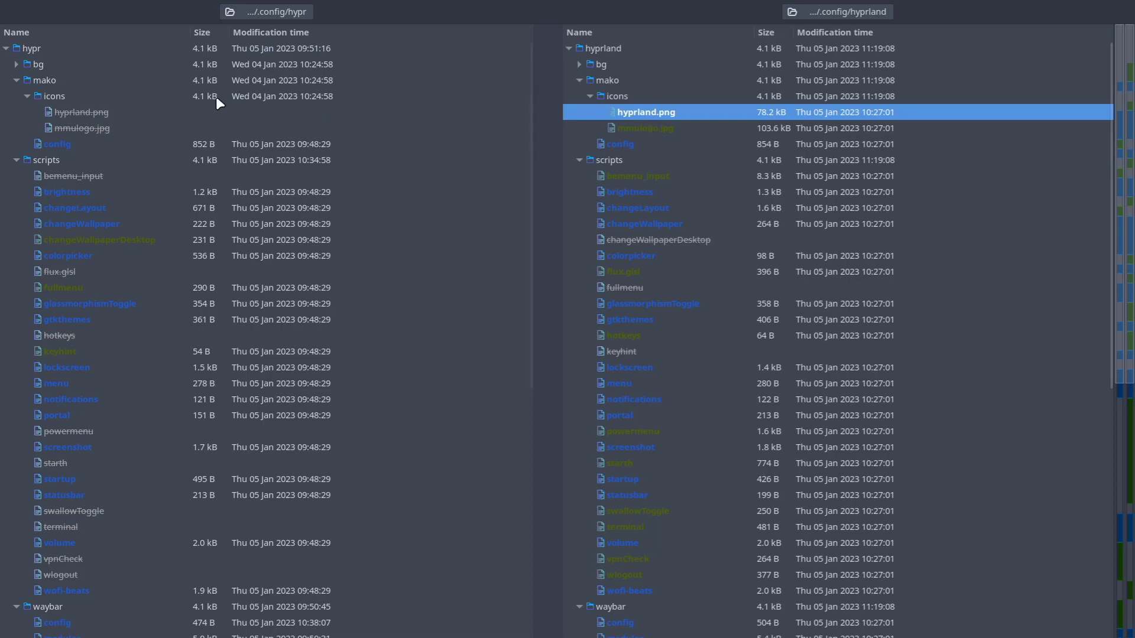
click(27, 96)
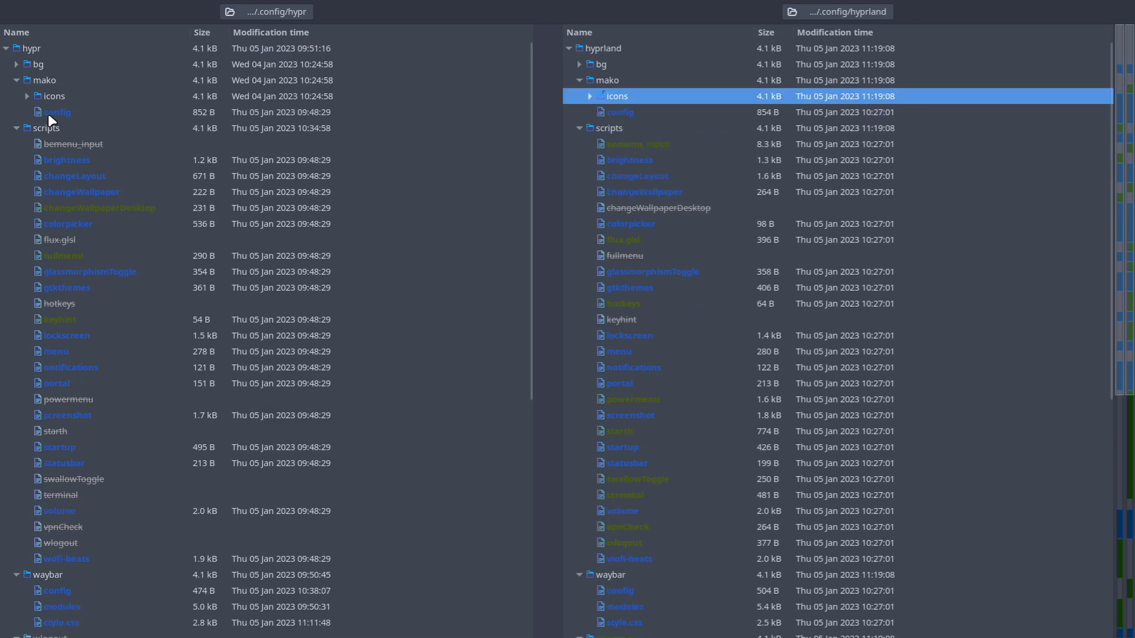
click(48, 113)
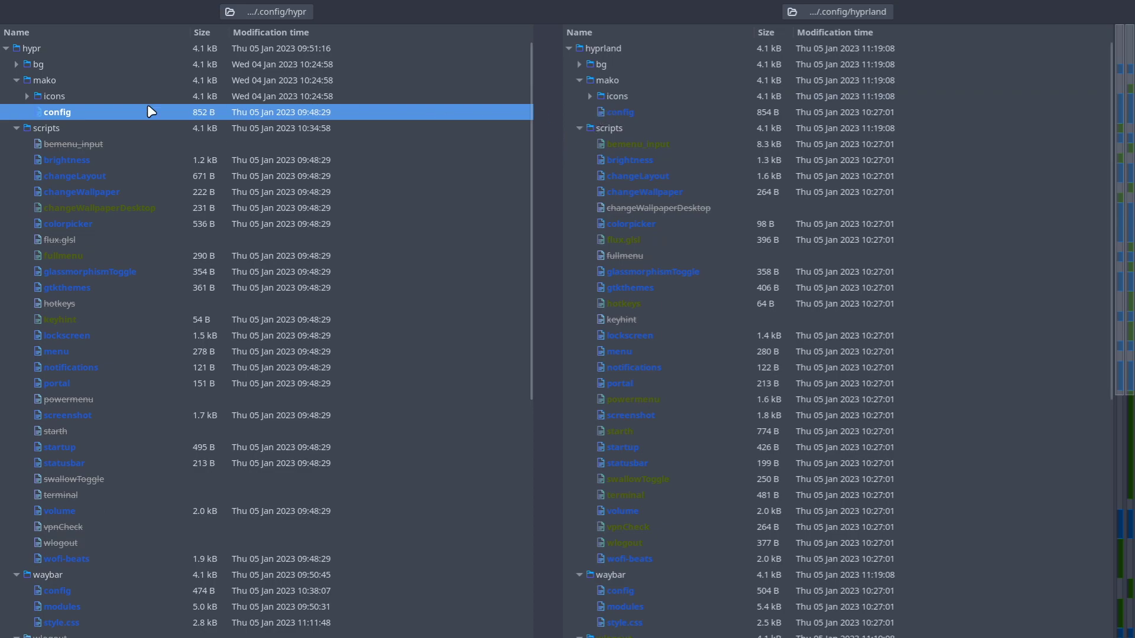
Step: Open the mako/config diff and inspect the on-notify and font line differences
double_click(78, 113)
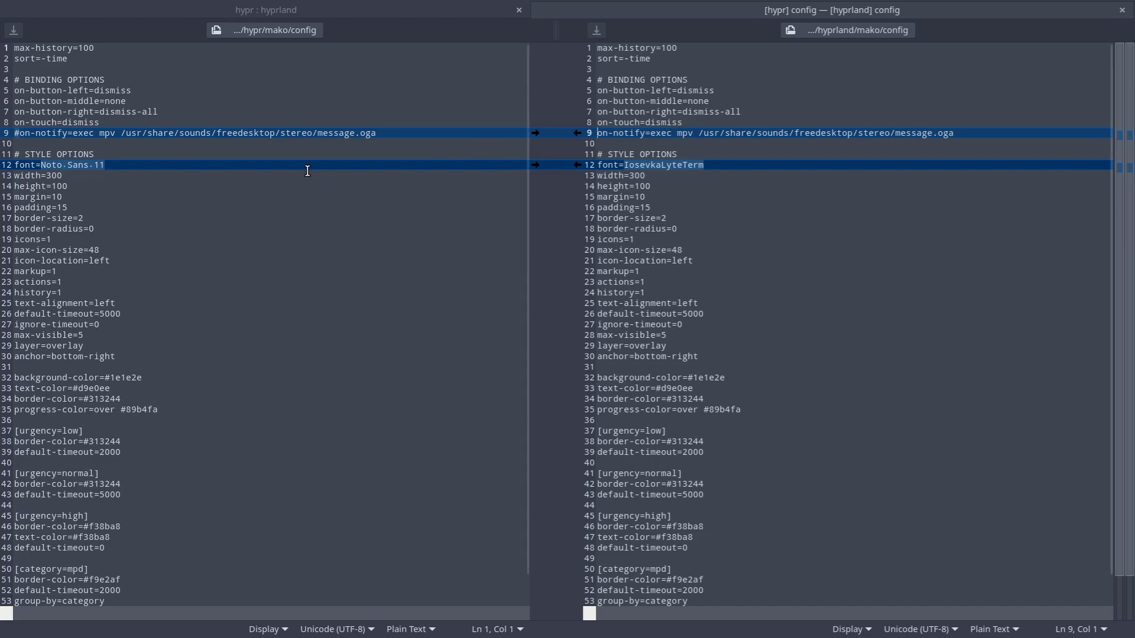
click(122, 165)
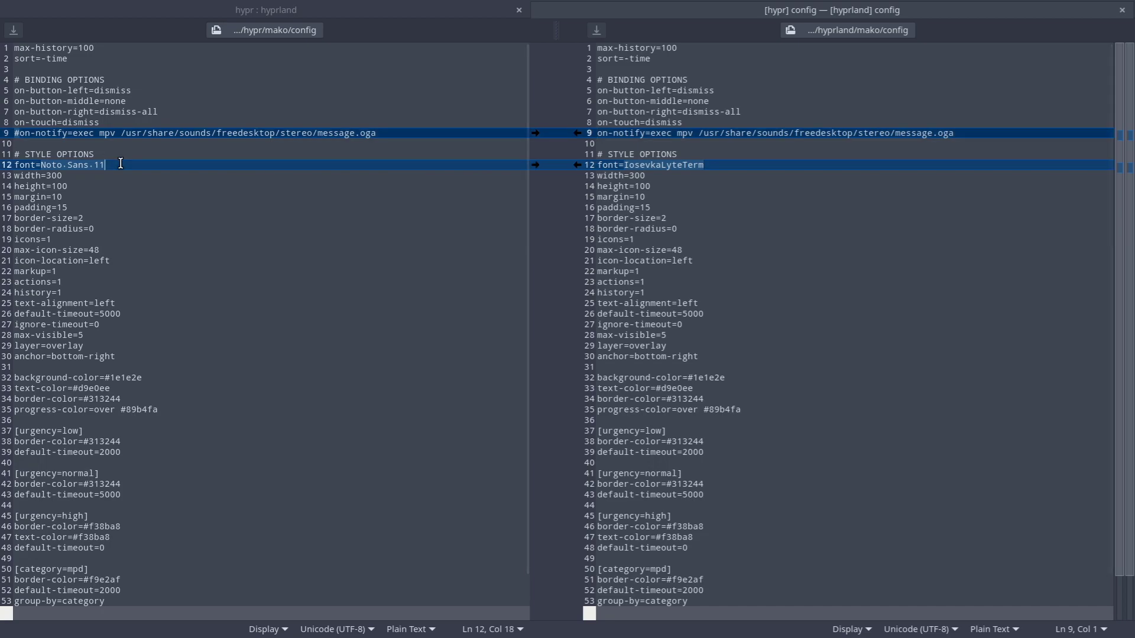
scroll(323, 358, down, 2)
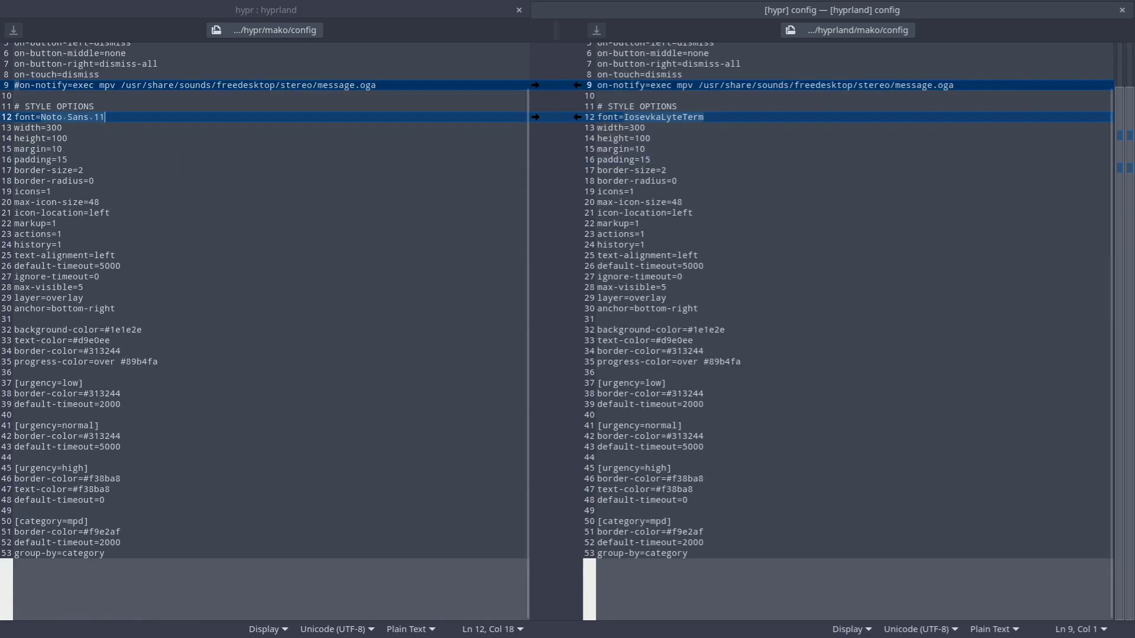
Step: Review the brightness script diff, then close it and the hypr/hyprland comparison
click(1123, 10)
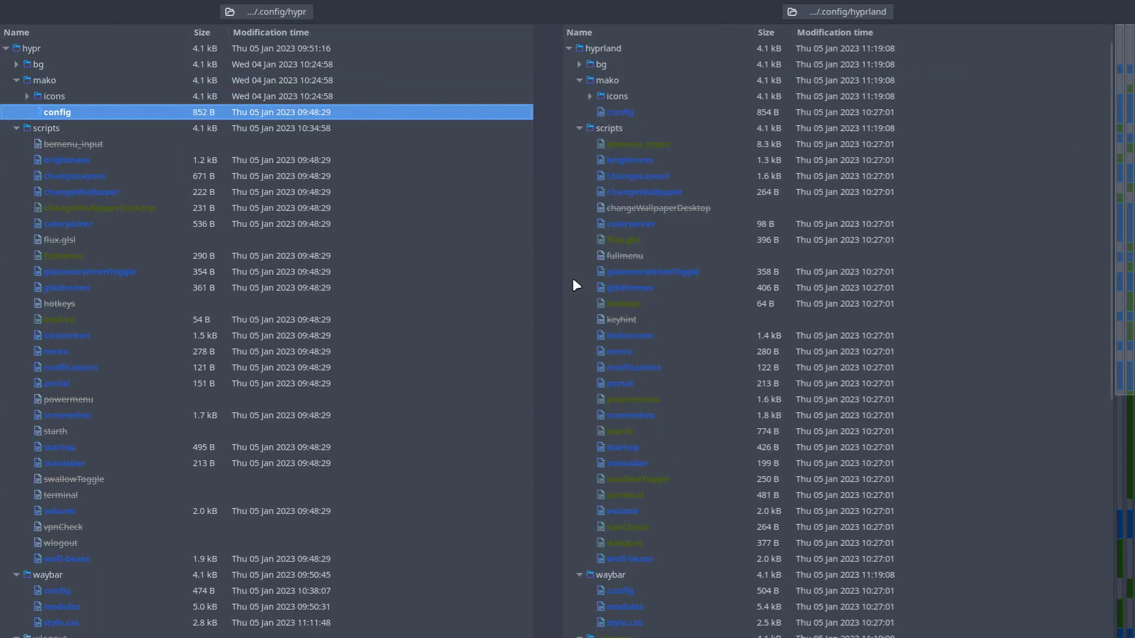
click(84, 142)
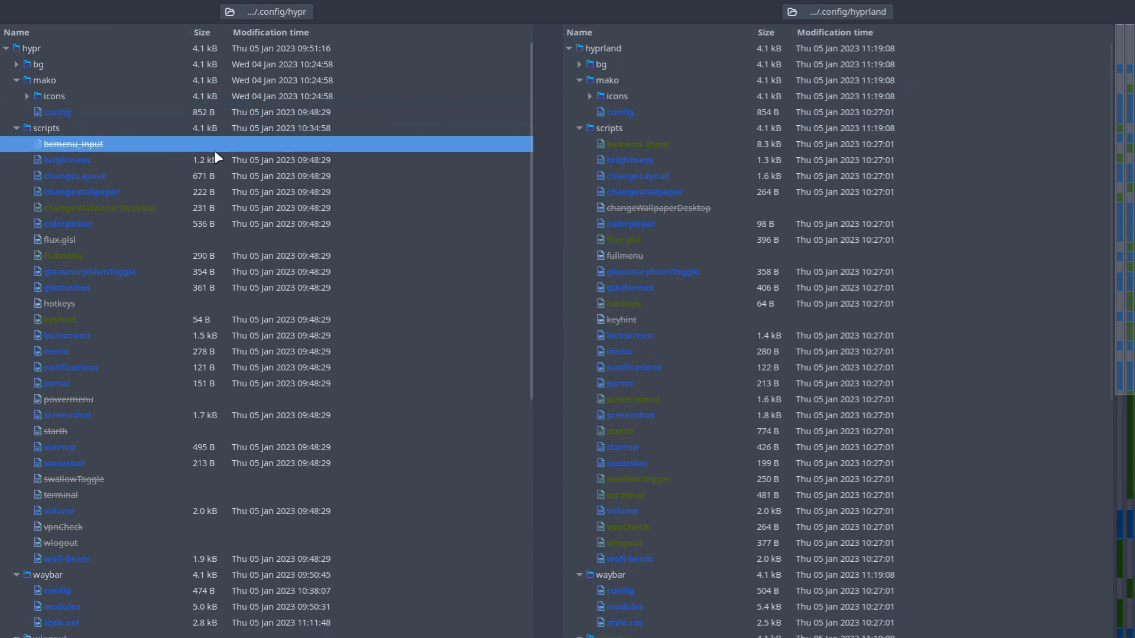
click(610, 146)
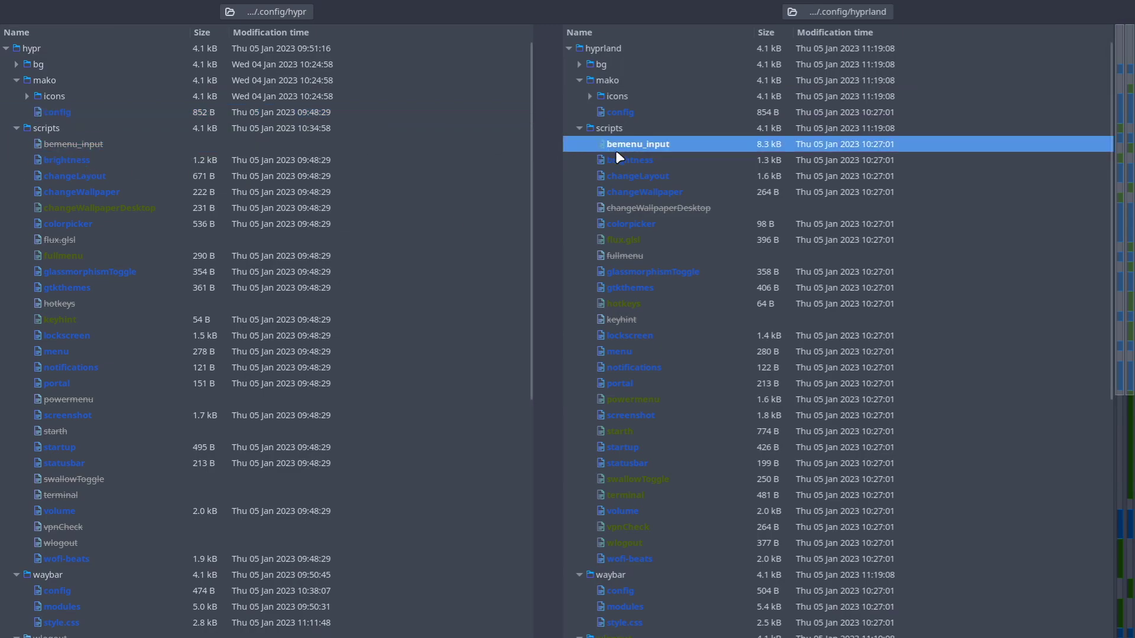
click(100, 162)
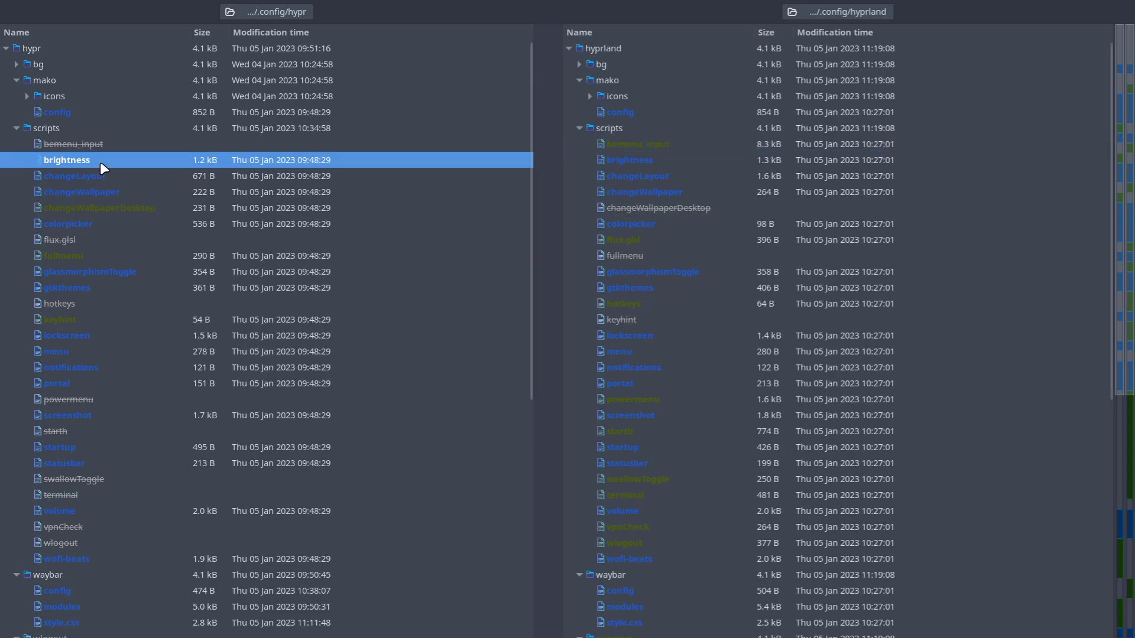
double_click(100, 162)
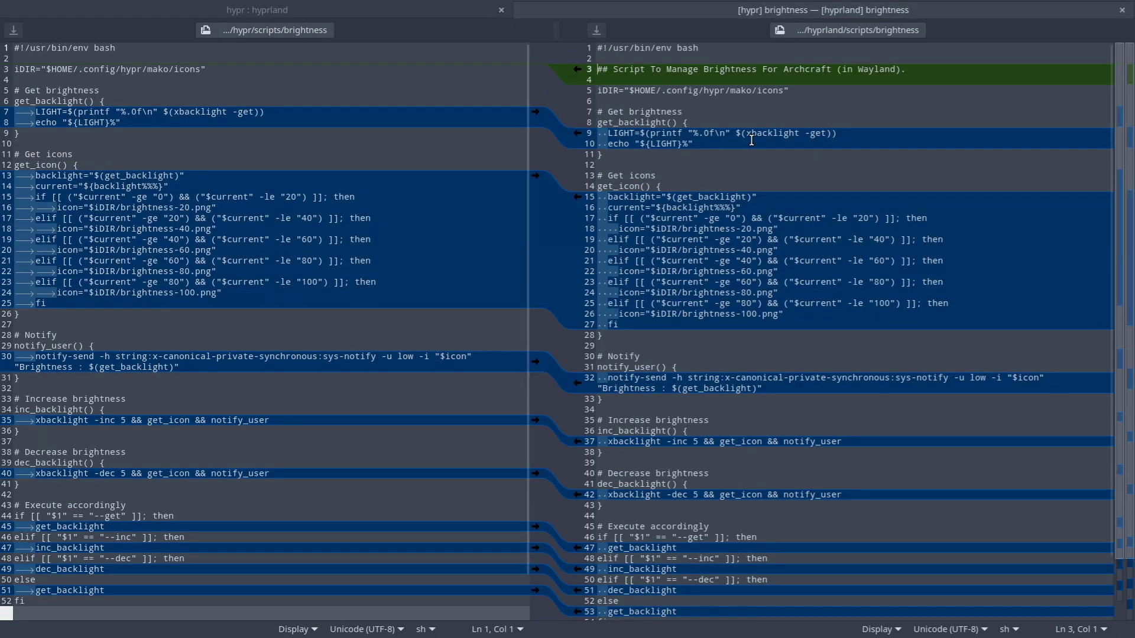
scroll(750, 140, down, 2)
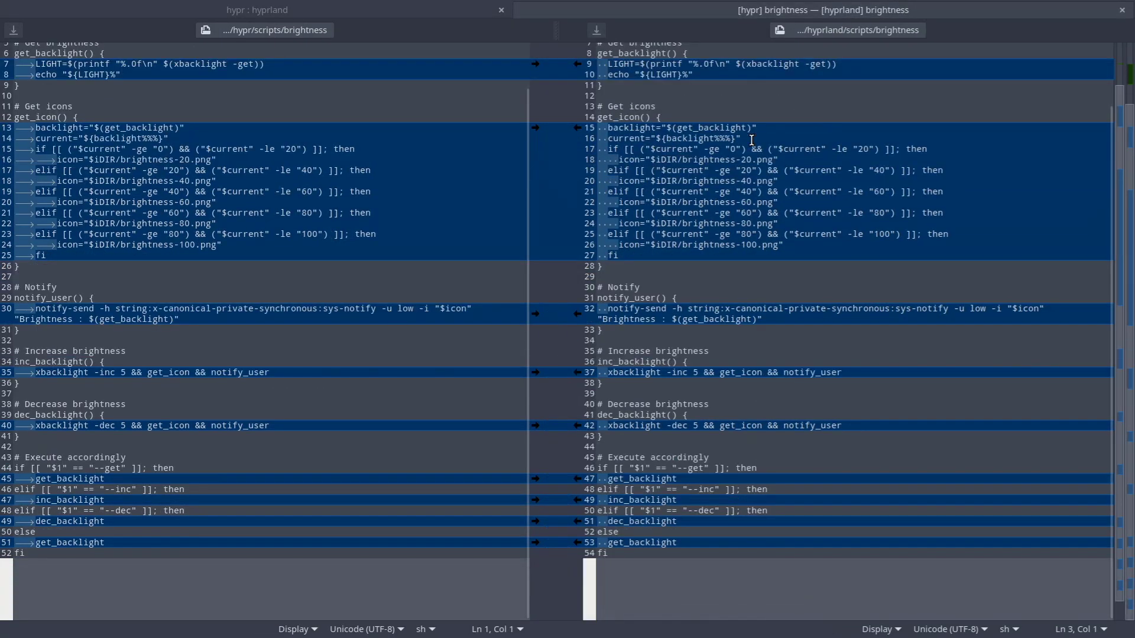
click(1122, 12)
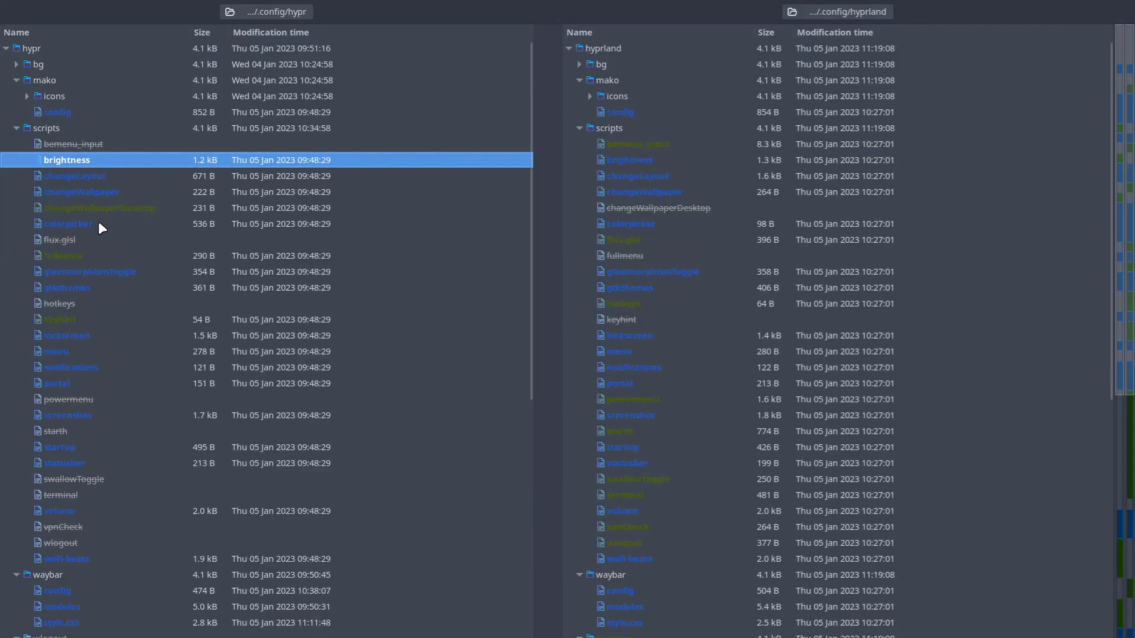
scroll(238, 369, down, 8)
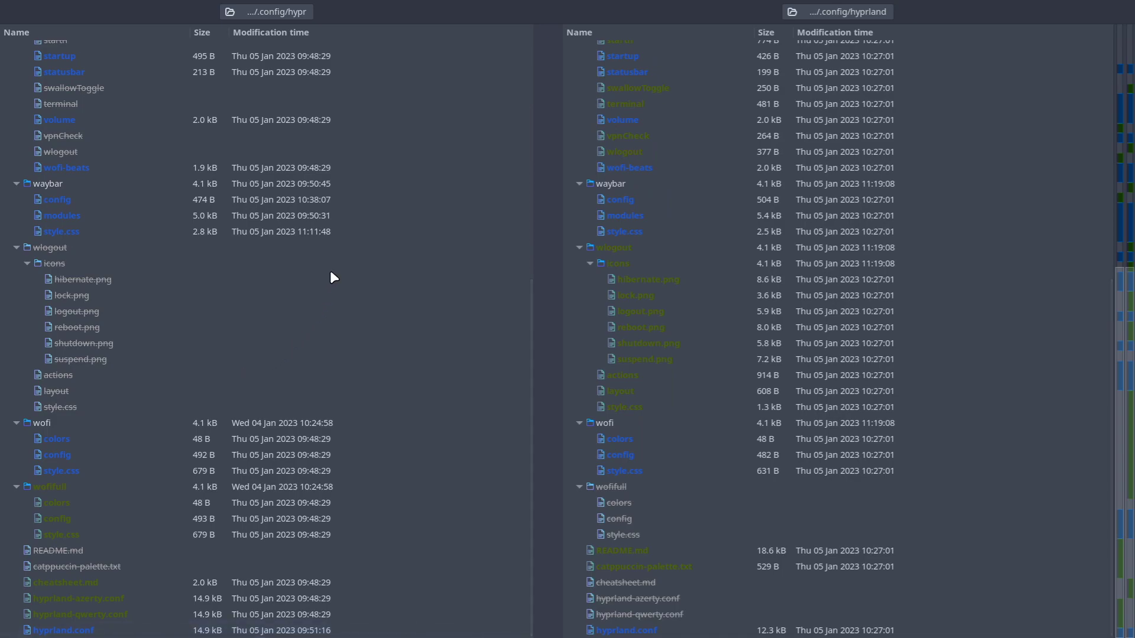
key(super+q)
Step: Start renaming the hypr folder, then cancel so it stays hypr
click(355, 474)
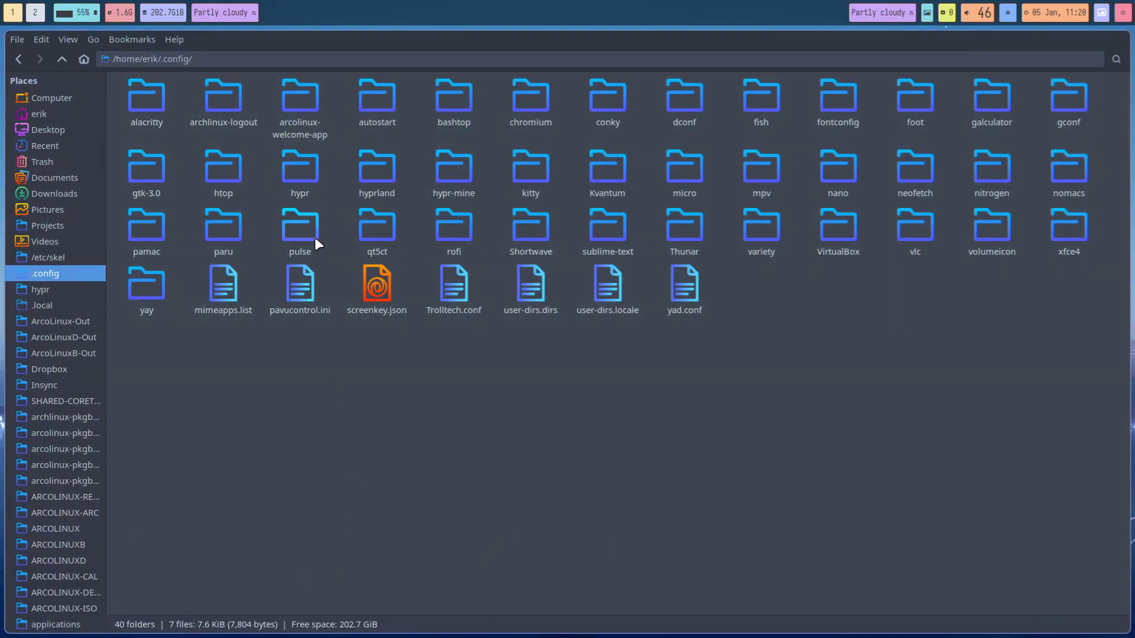
click(300, 177)
key(F2)
text(hypr)
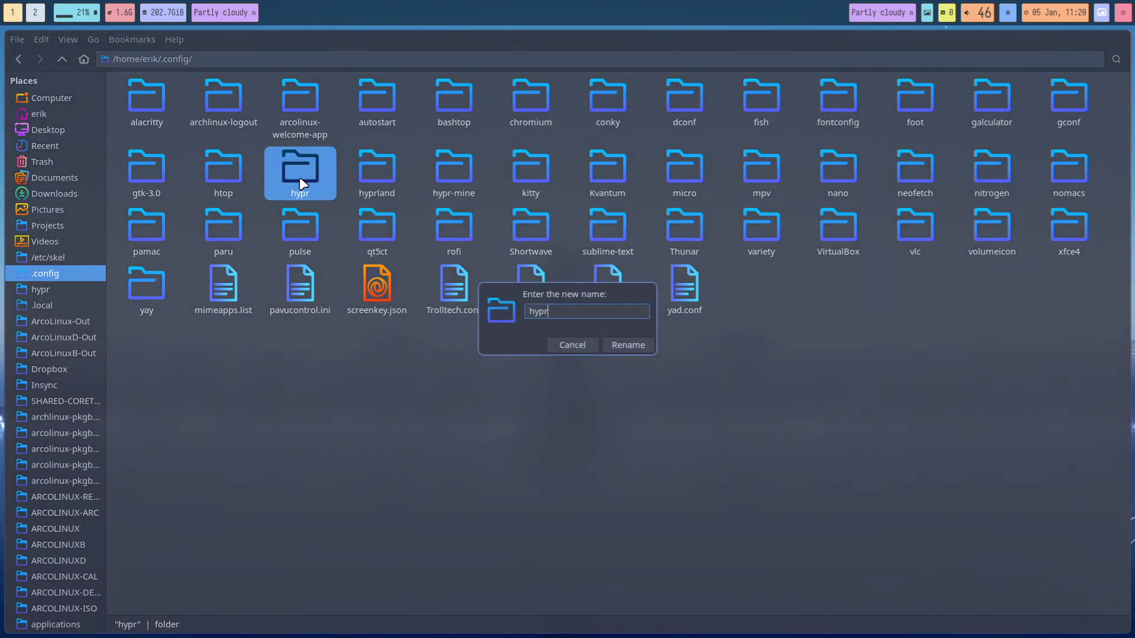
text(-or)
key(Escape)
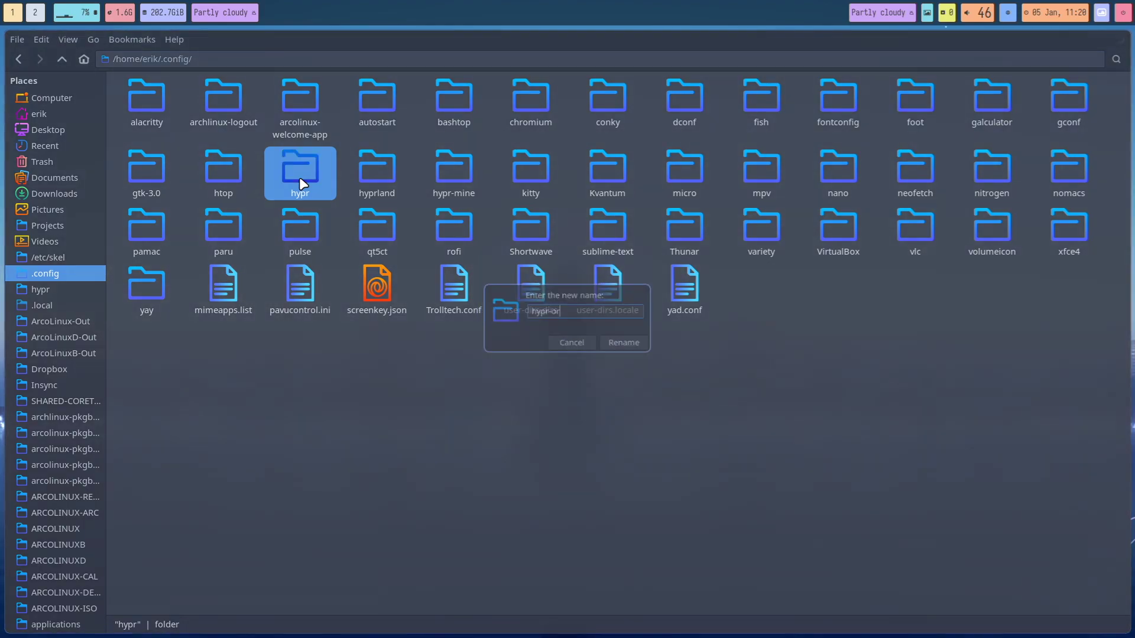
Step: Select hypr-mine and hypr together and bring up their context menu
ctrl+click(450, 168)
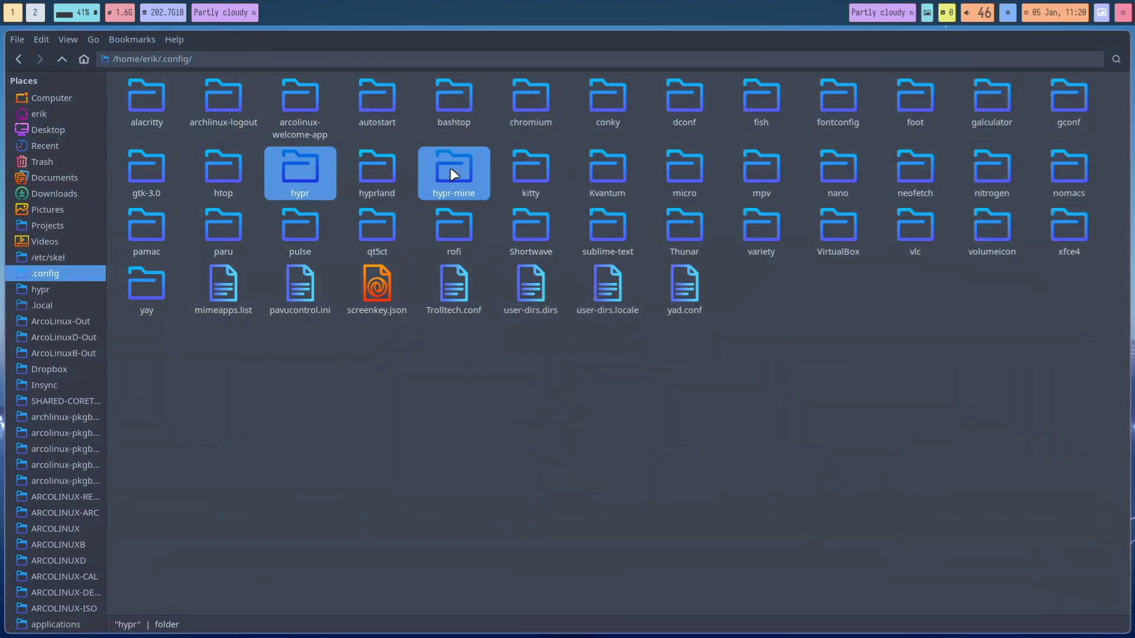
click(286, 169)
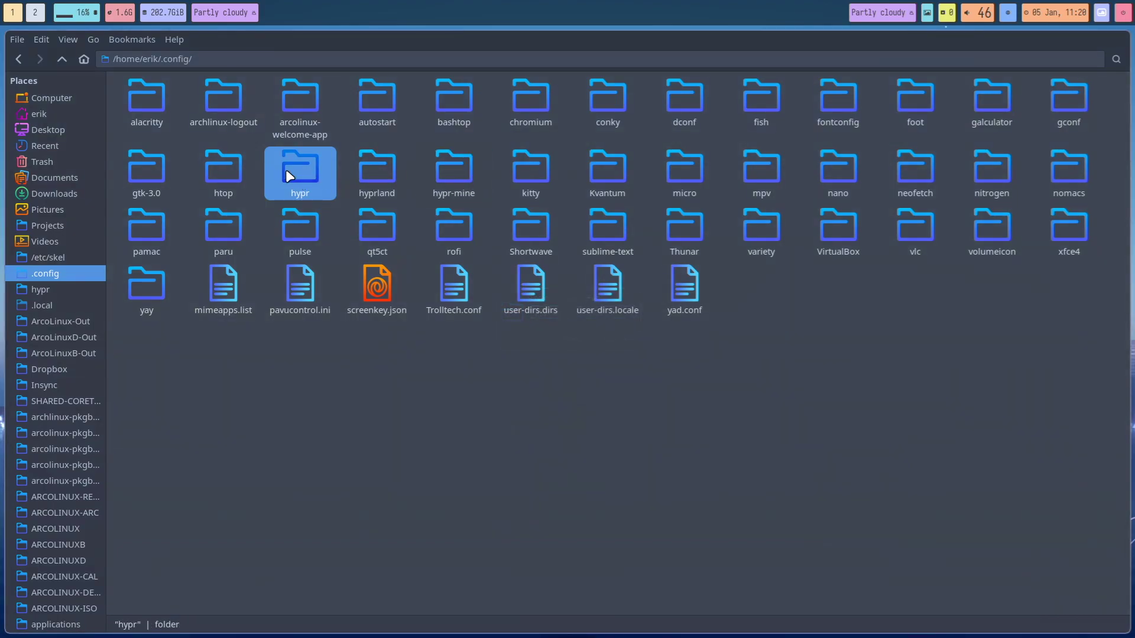
click(441, 168)
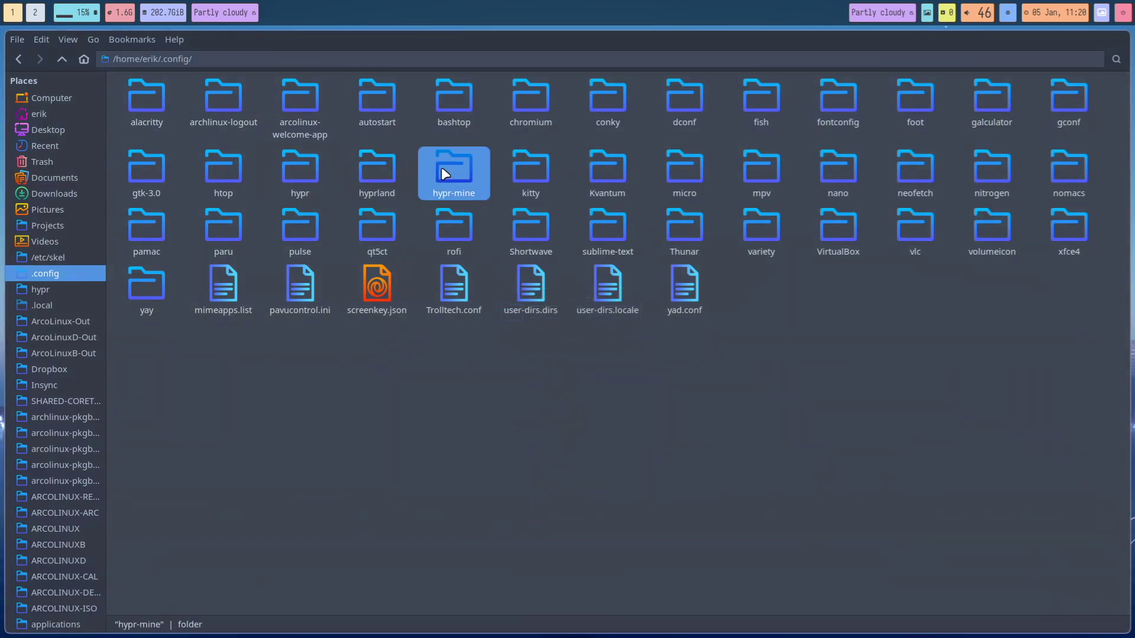
ctrl+click(305, 168)
right_click(306, 168)
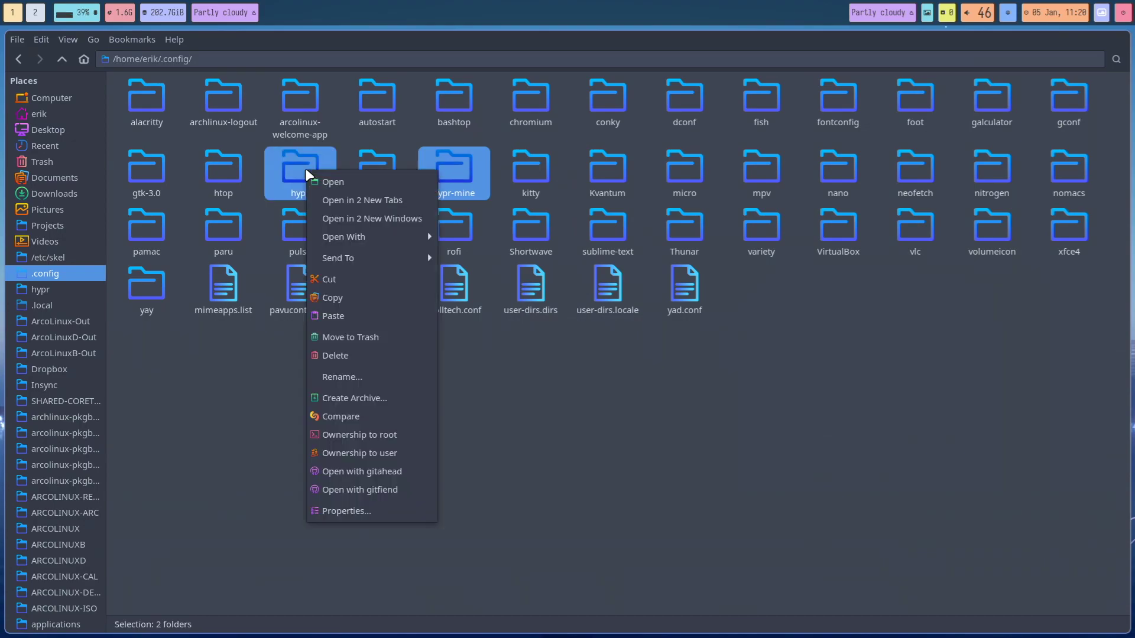
Step: Compare hypr with hypr-mine in Meld and copy wttr.py into hypr-mine
click(369, 417)
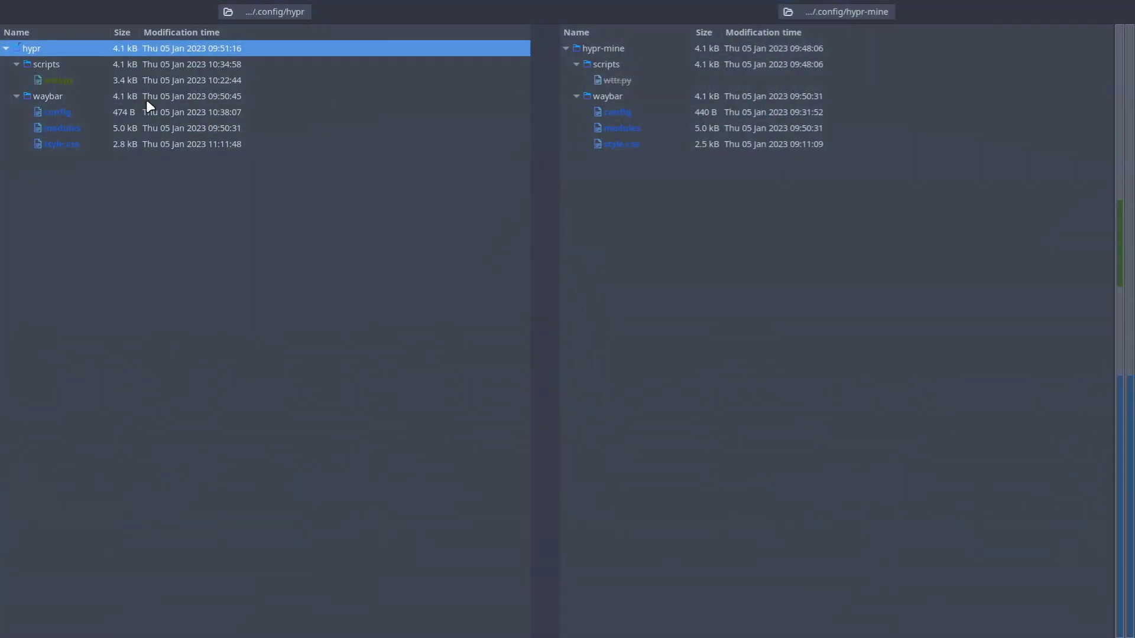
click(65, 83)
right_click(67, 83)
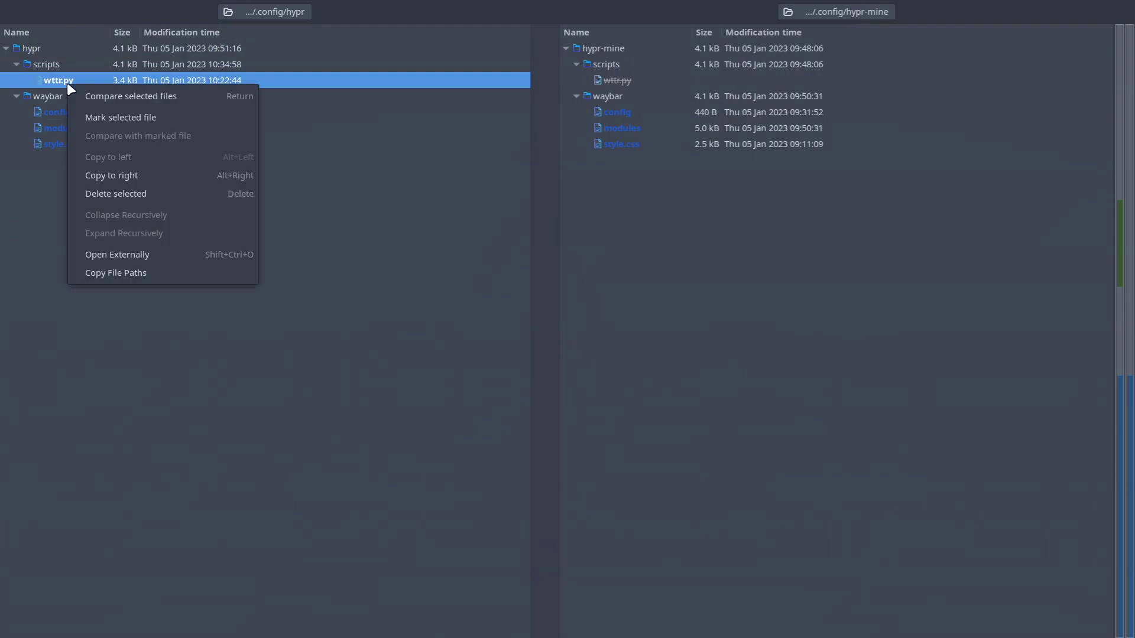
click(154, 177)
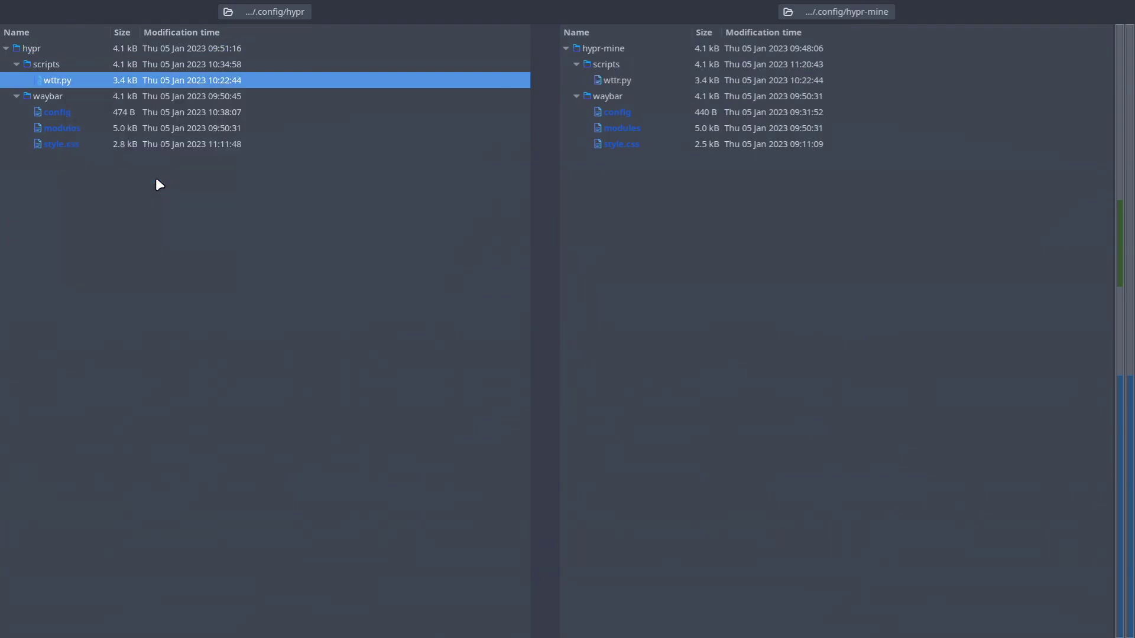
Step: Remove the duplicate custom/weather, push the modules-right change, and save both configs
double_click(71, 114)
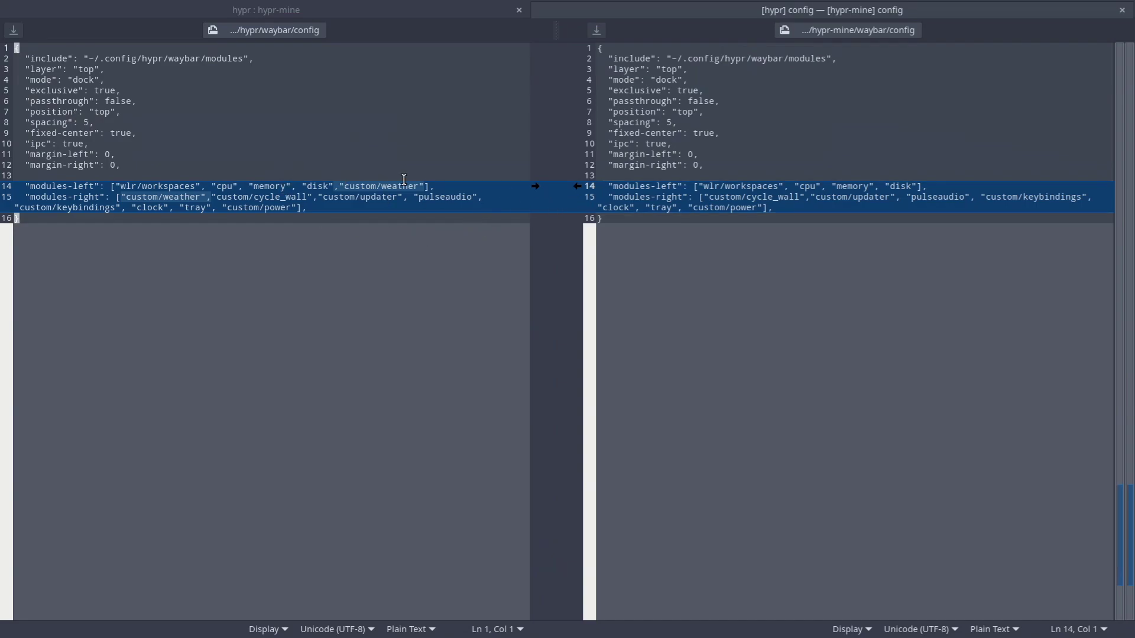
click(423, 186)
key(BackSpace)
key(BackSpace)
key(BackSpace)
key(BackSpace)
key(BackSpace)
key(BackSpace)
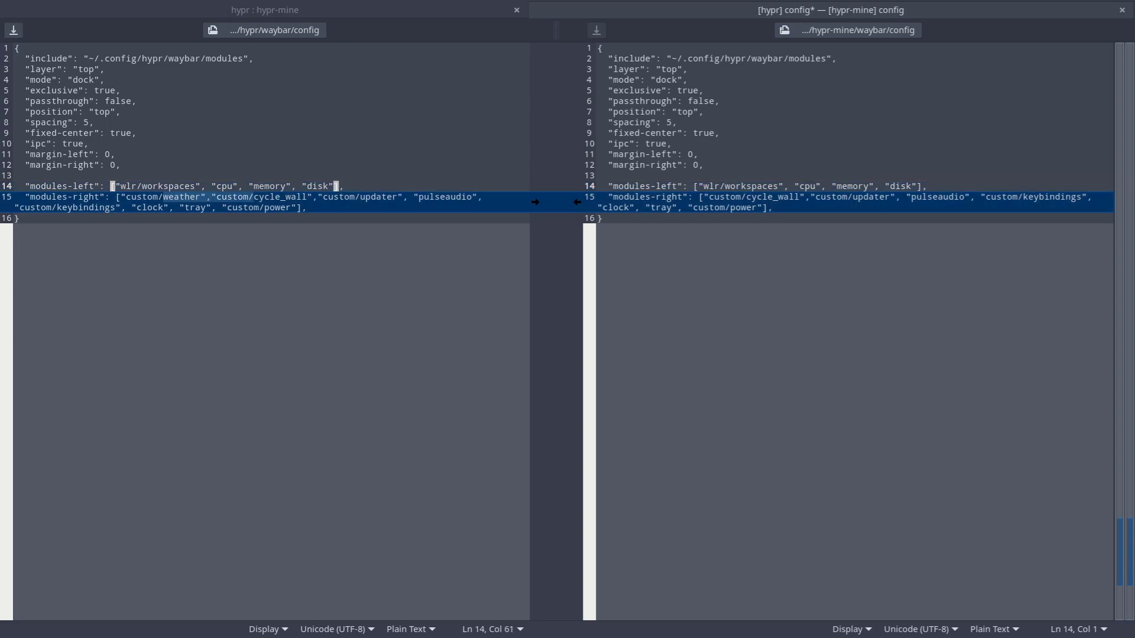
click(536, 201)
click(1119, 10)
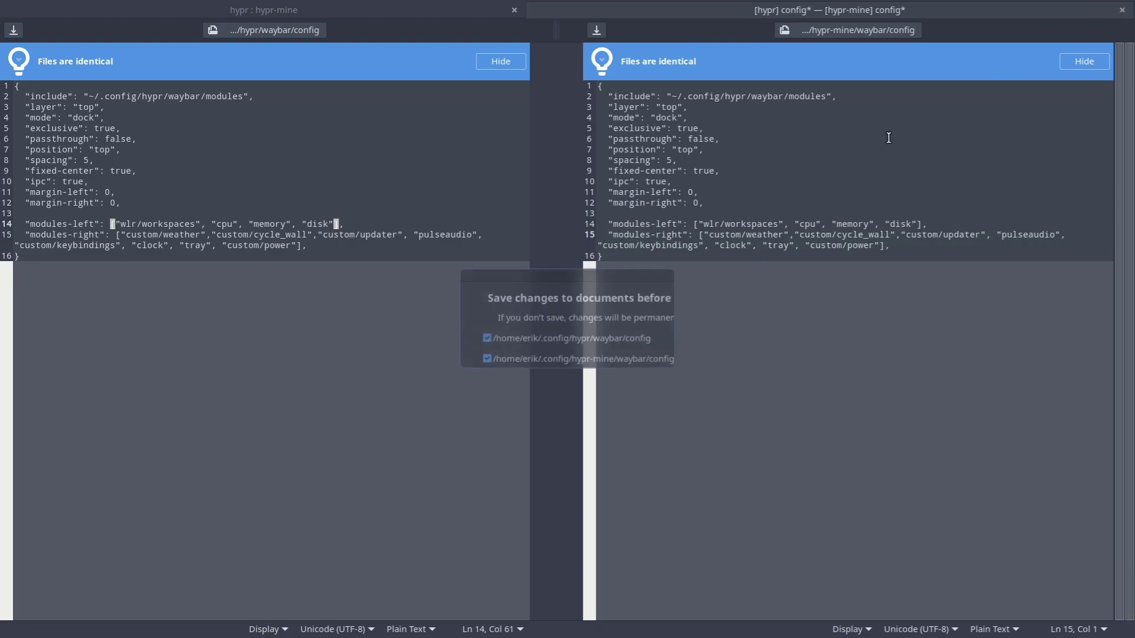
click(653, 377)
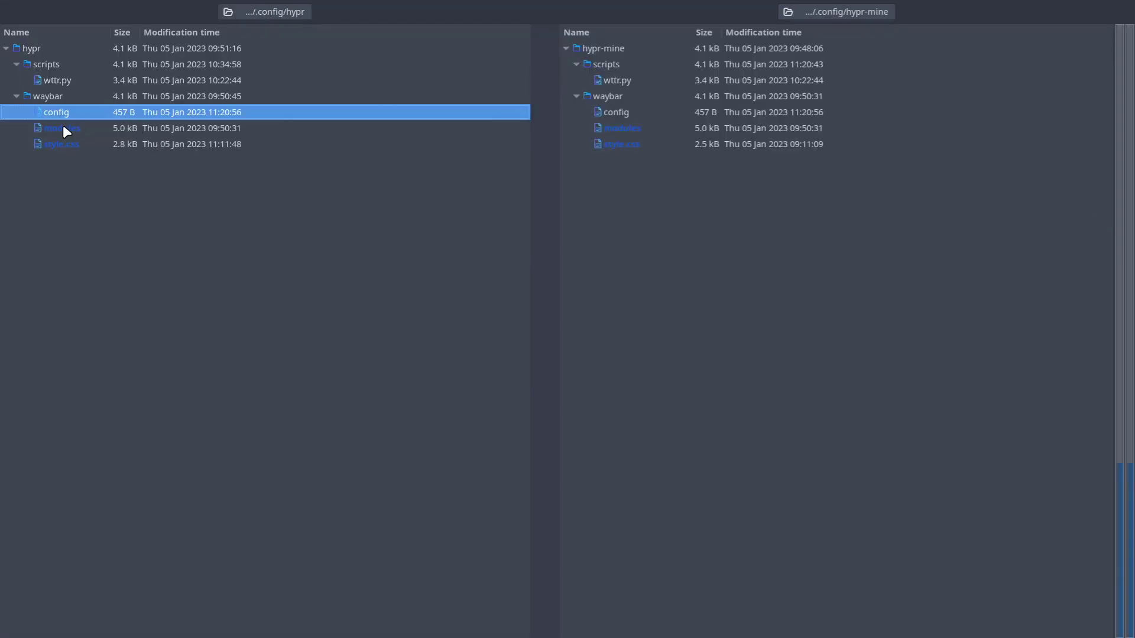
Step: Push the workspaces-cn change into hypr-mine's modules file and save it
double_click(63, 128)
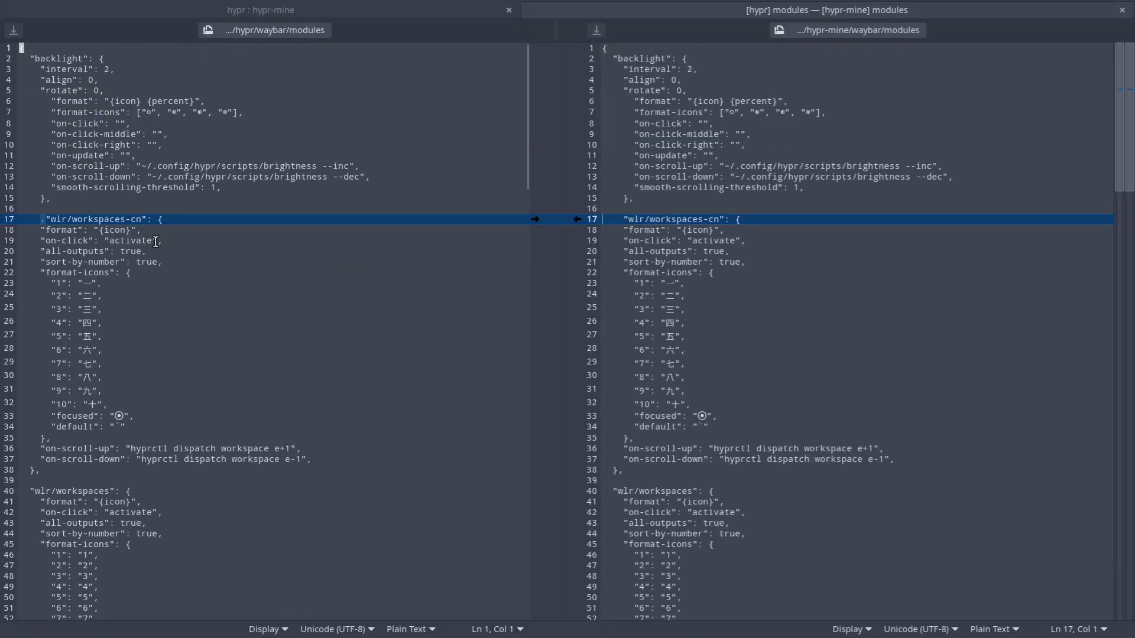
click(534, 222)
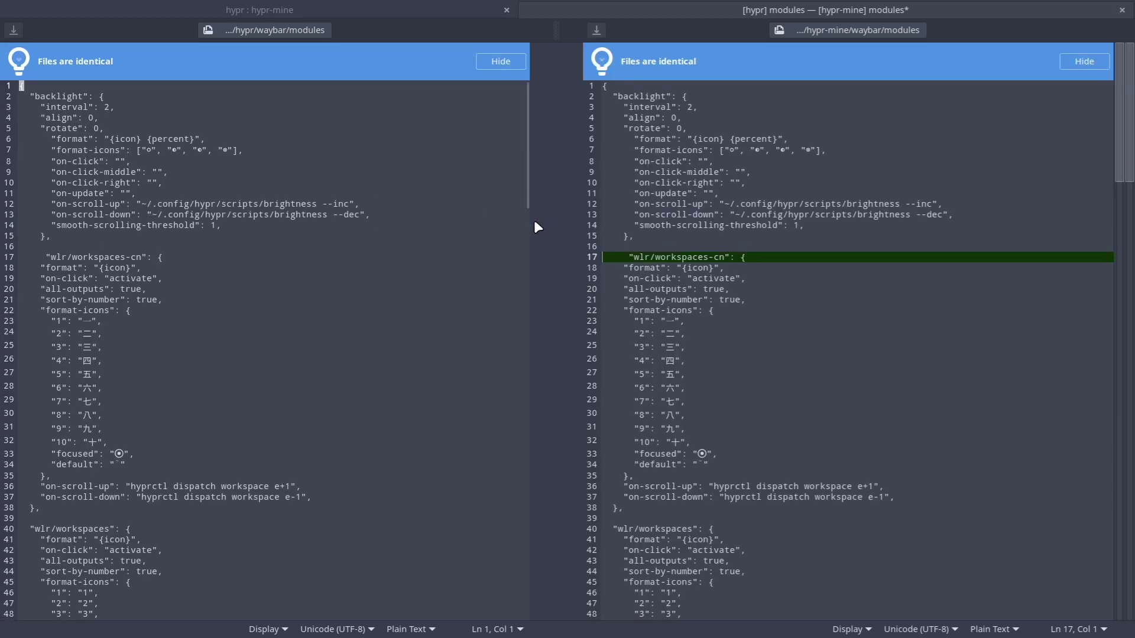
click(1122, 10)
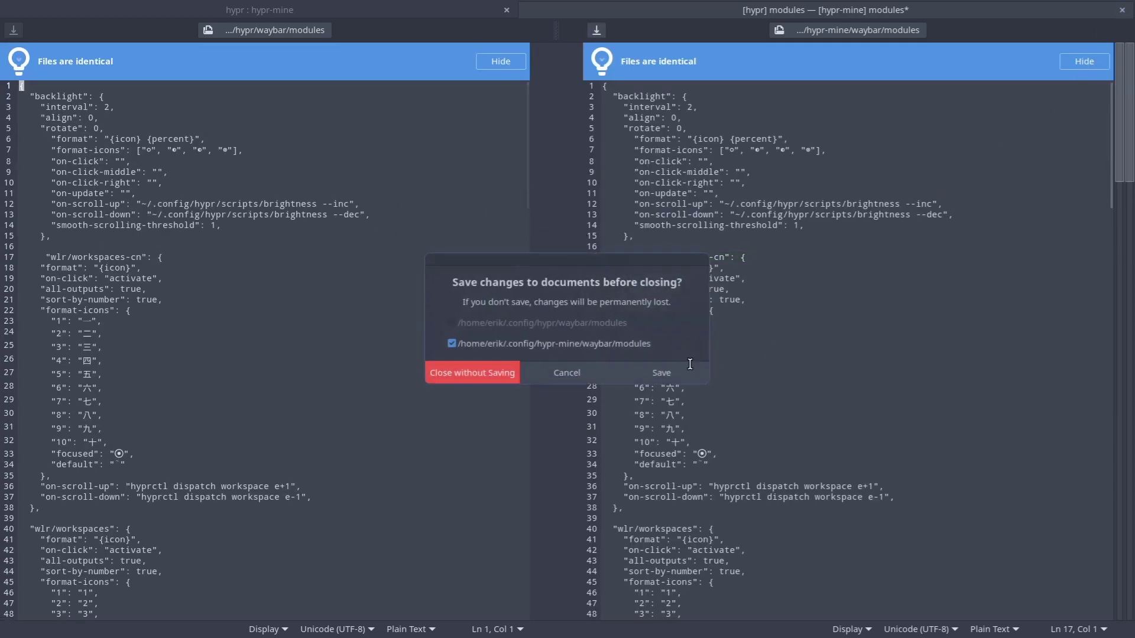
click(612, 376)
double_click(59, 142)
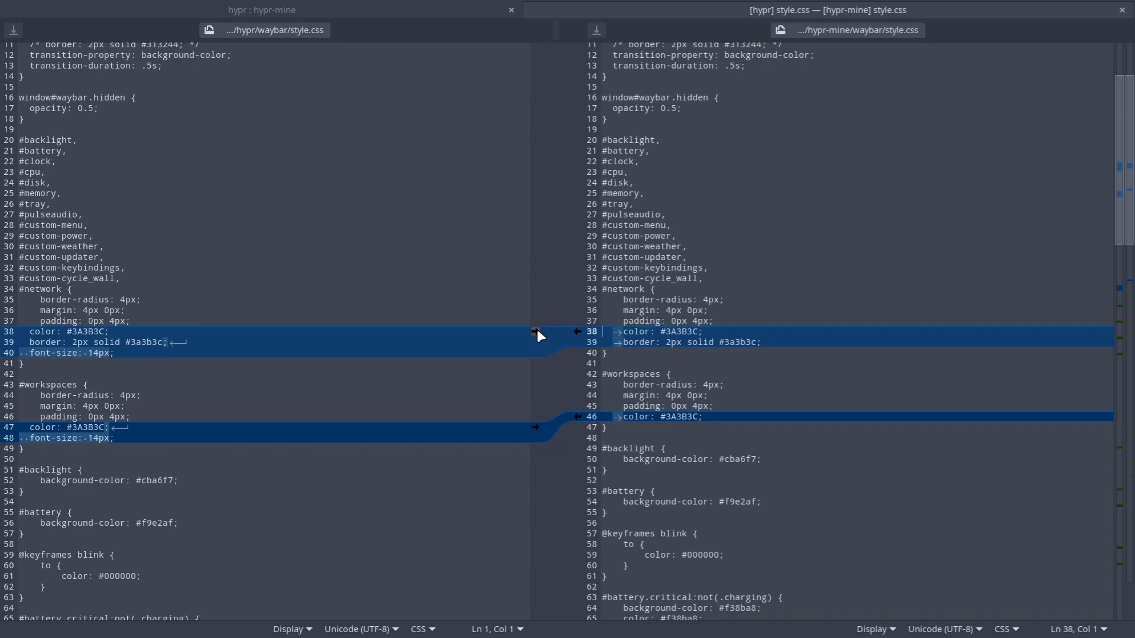
scroll(389, 480, down, 5)
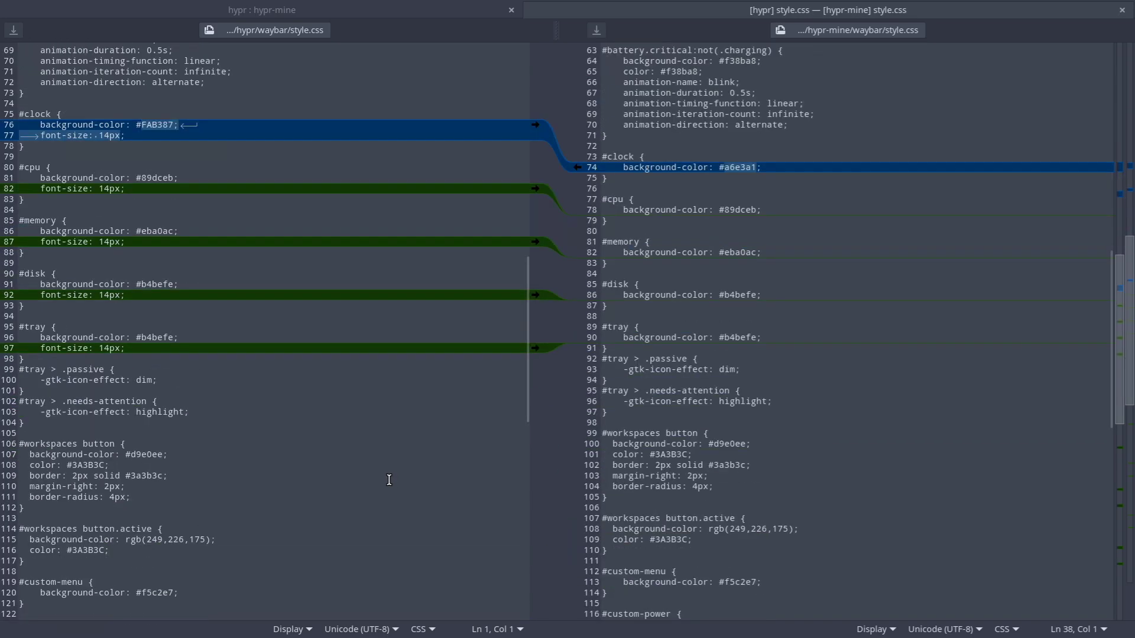
scroll(389, 480, down, 5)
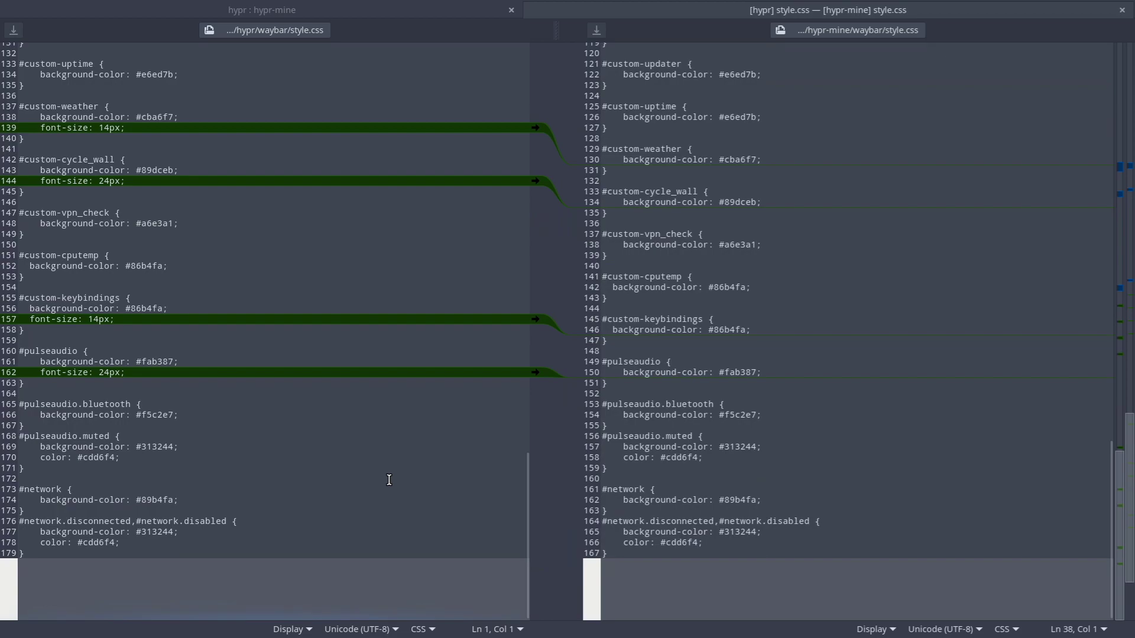
scroll(389, 479, up, 10)
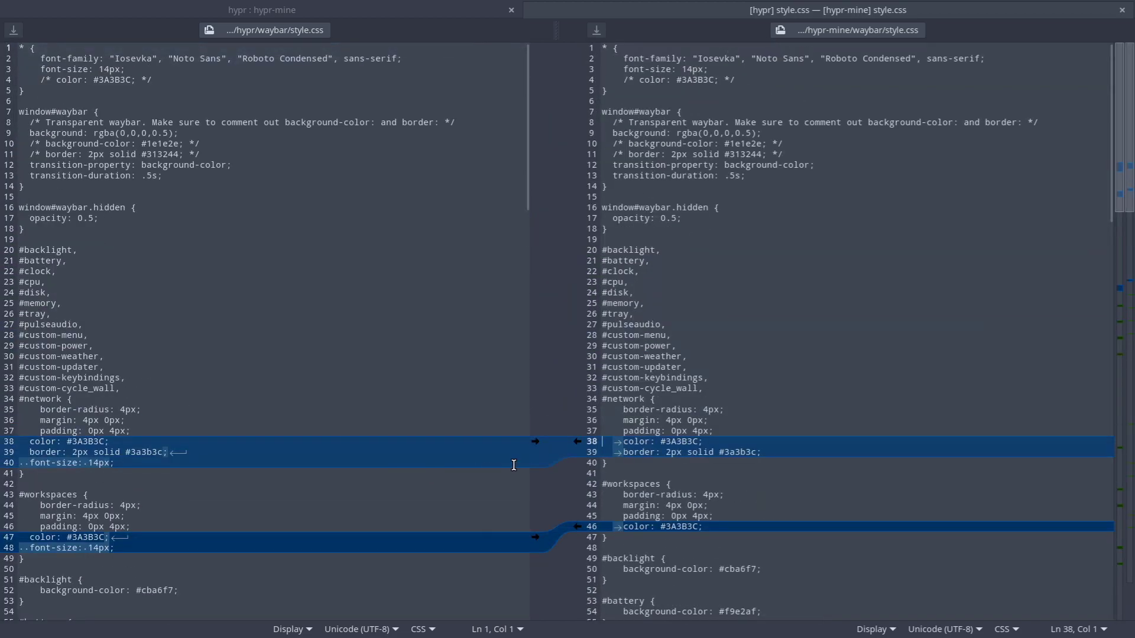
Step: Drop the workspaces and clock font-size lines from hypr's style.css and save it
click(575, 441)
click(574, 525)
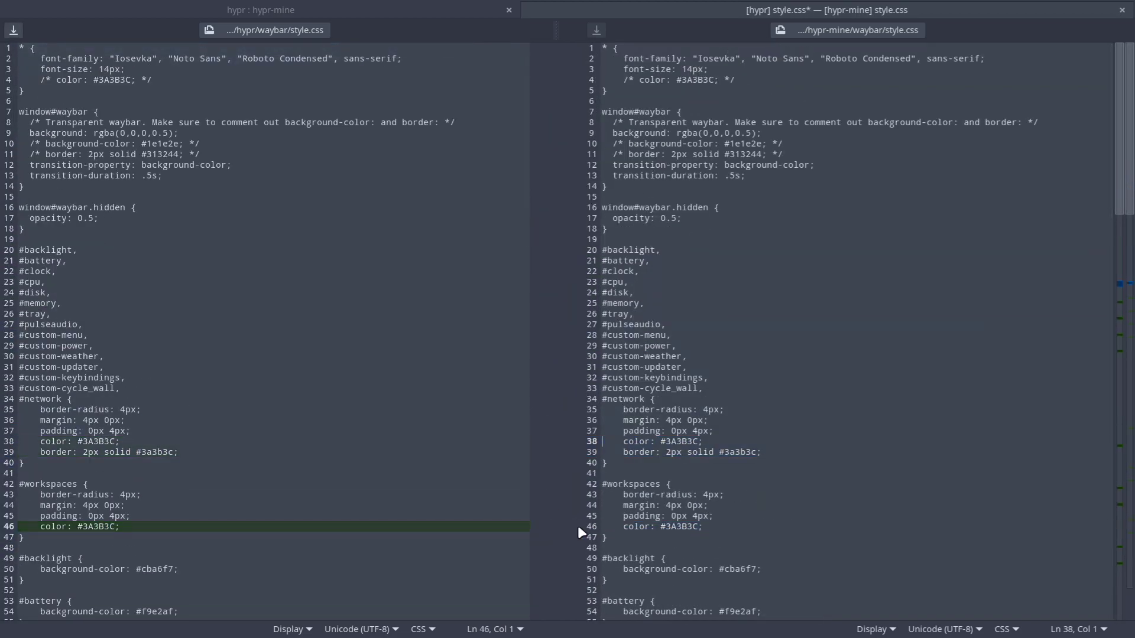
scroll(578, 519, down, 1)
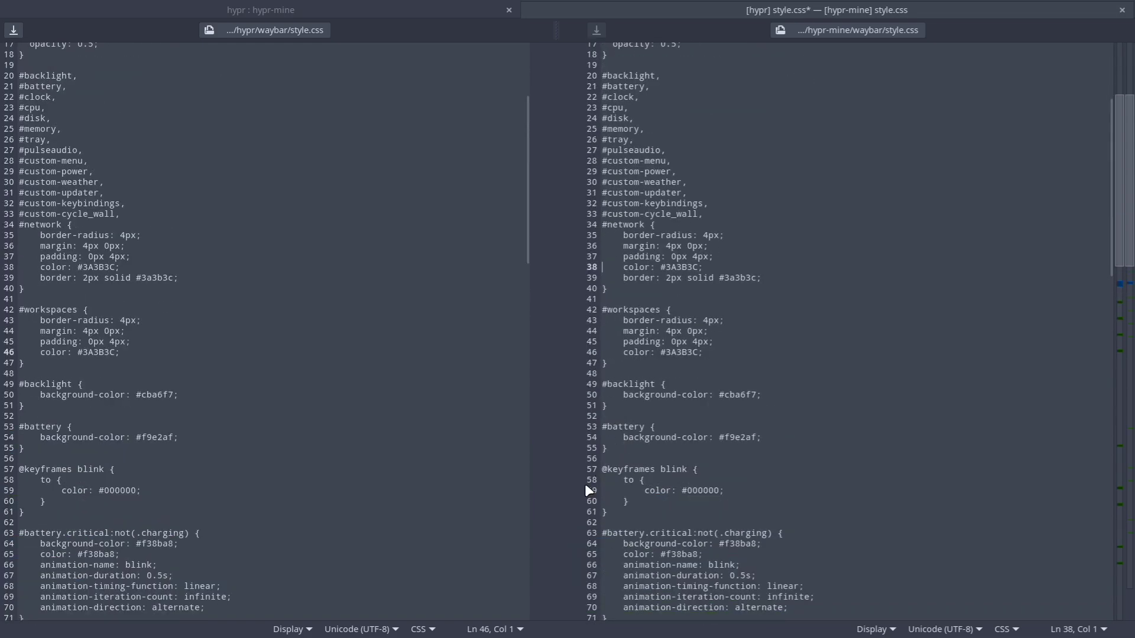
scroll(585, 490, down, 2)
click(580, 302)
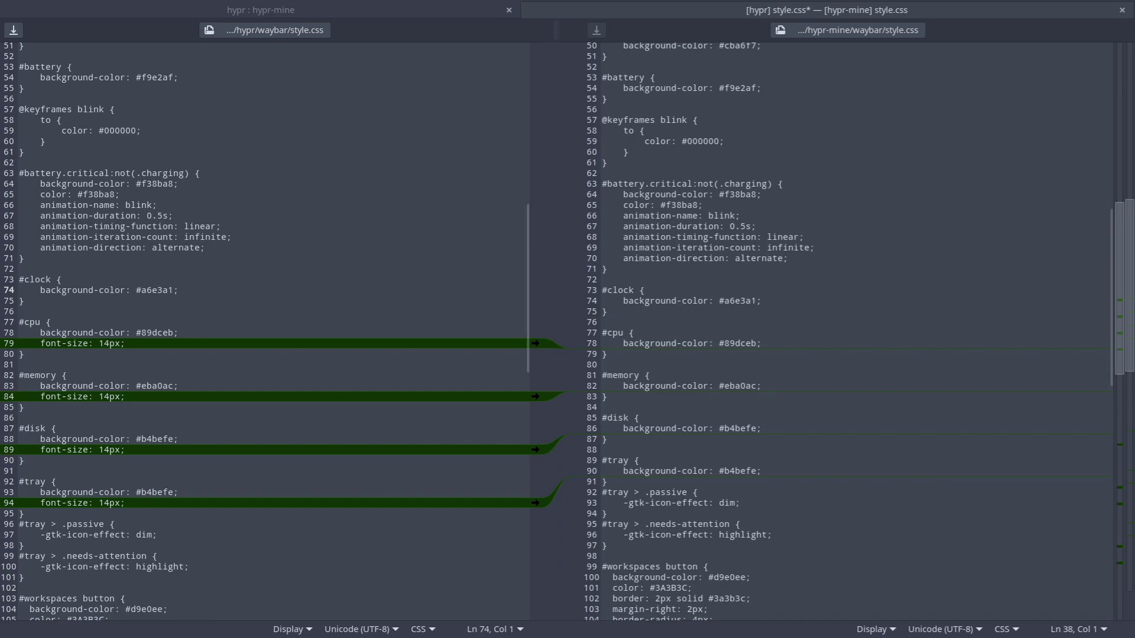
click(1122, 11)
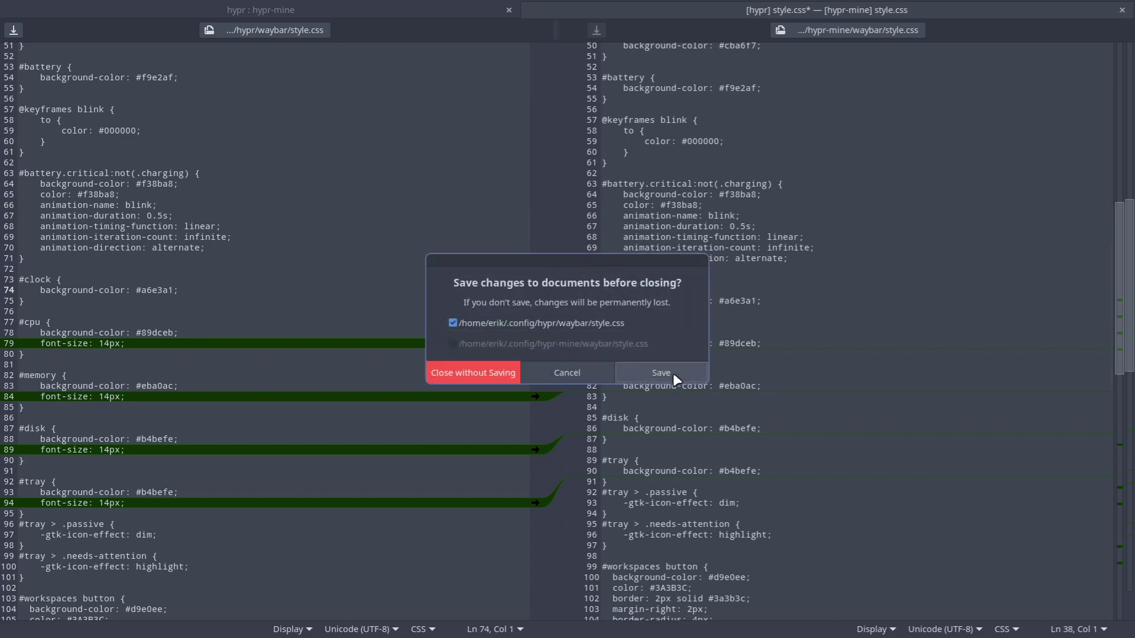
click(673, 378)
Step: Copy hypr-mine's style.css over hypr's and quit Meld
right_click(633, 147)
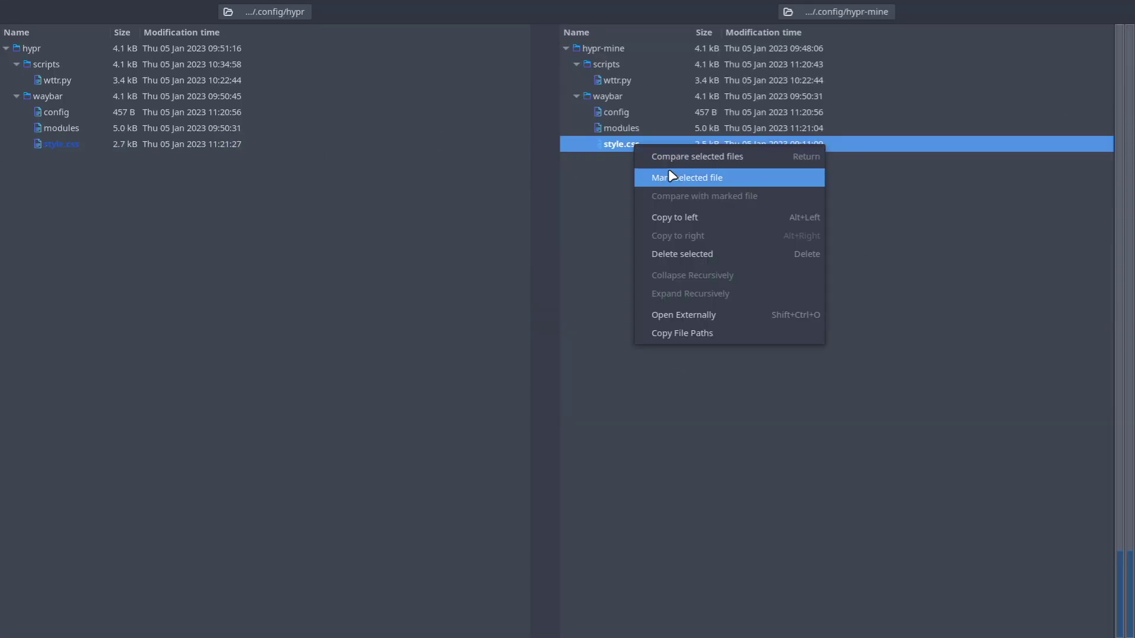
click(688, 217)
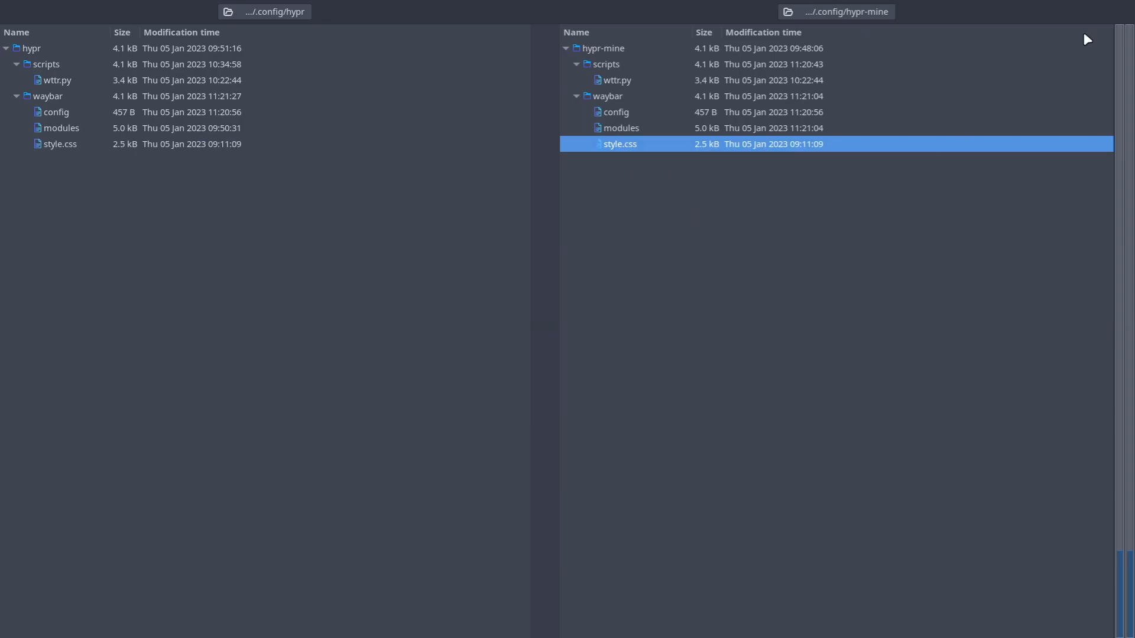
key(ctrl+q)
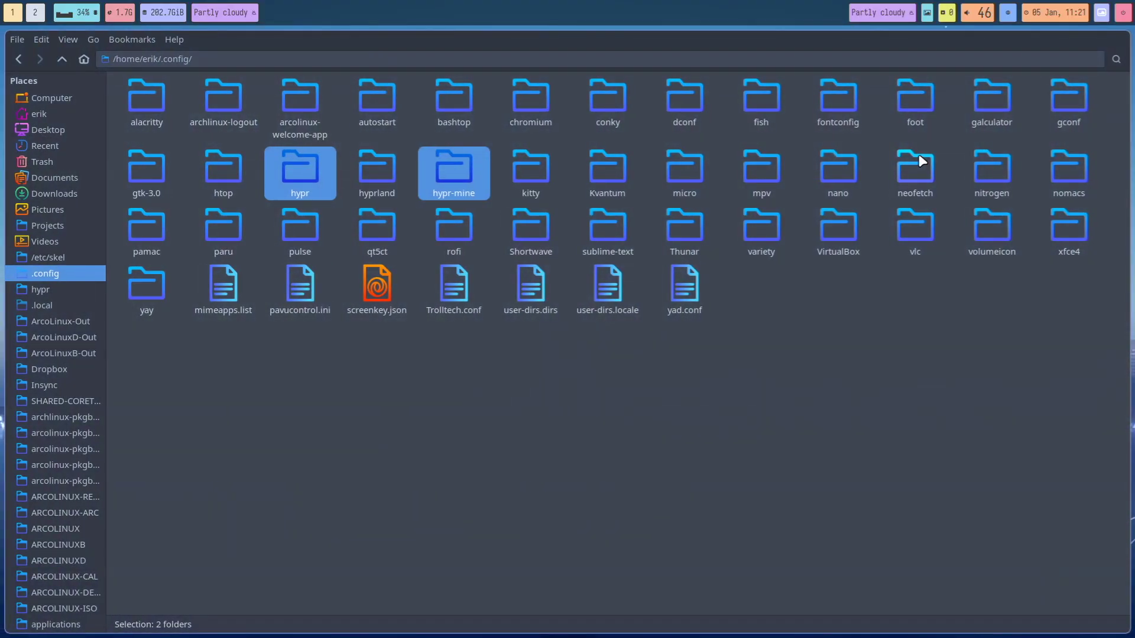
click(576, 394)
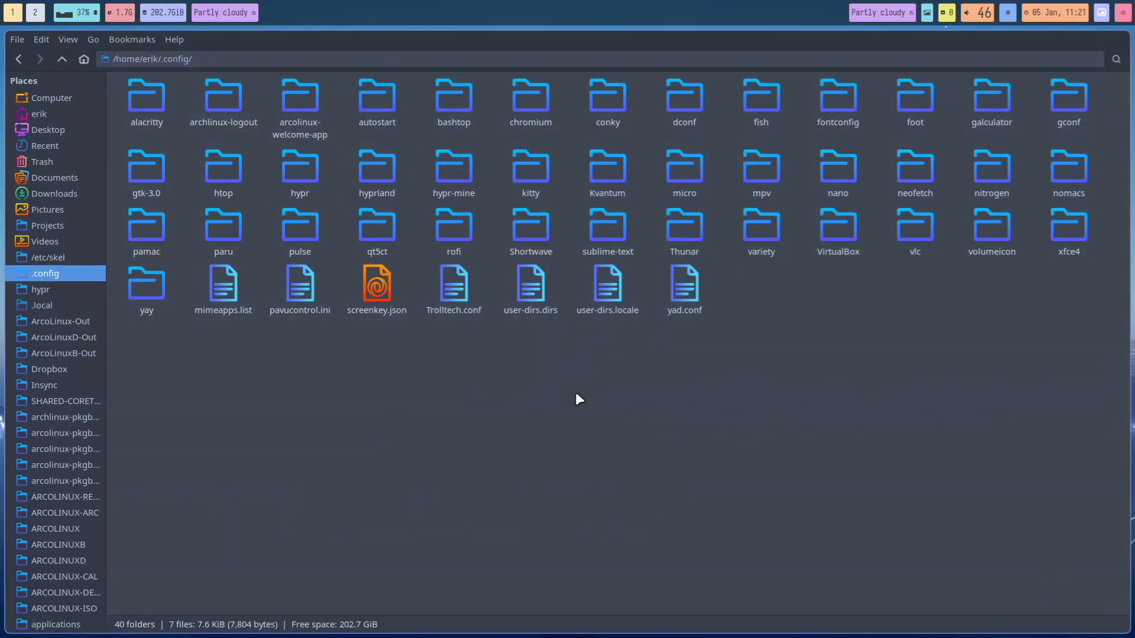
click(312, 185)
ctrl+click(444, 167)
right_click(445, 167)
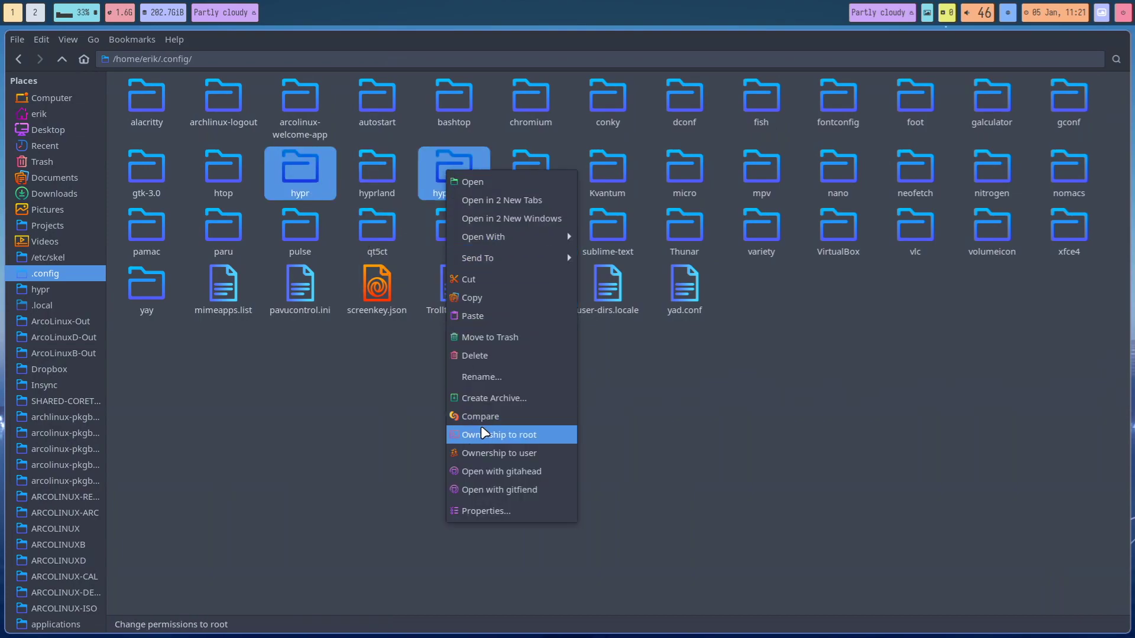
click(502, 416)
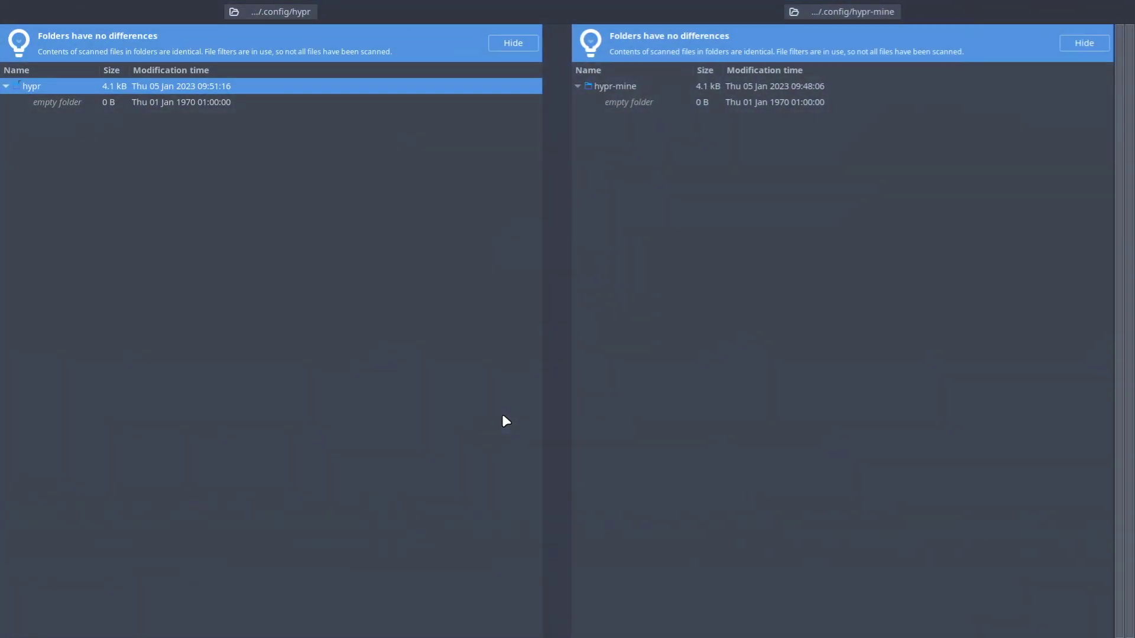
key(super+q)
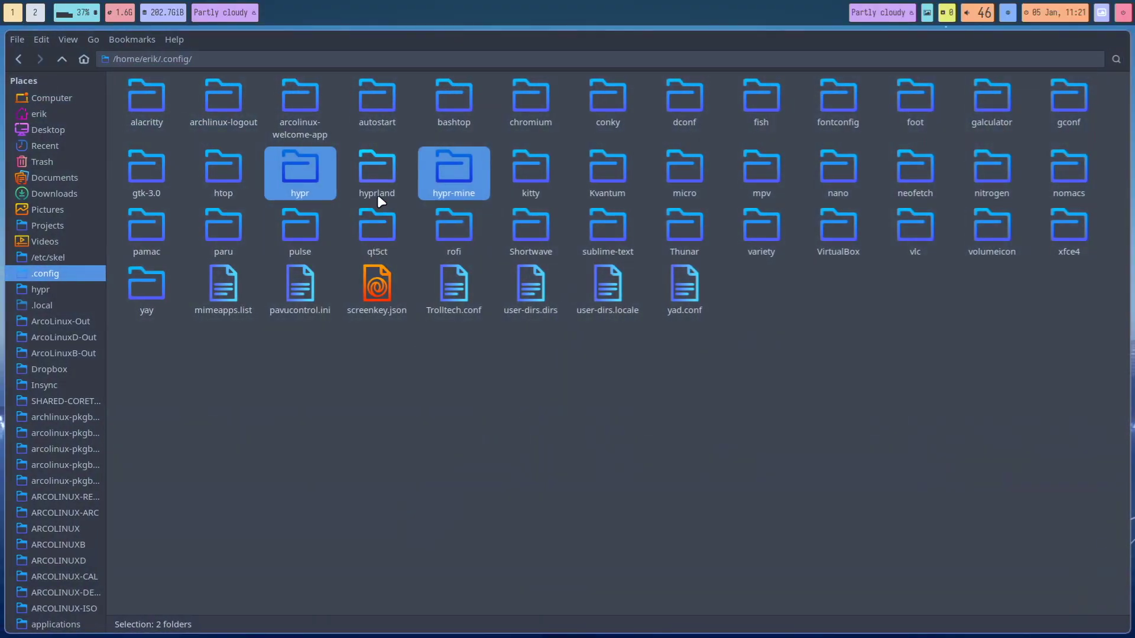
click(377, 178)
click(299, 173)
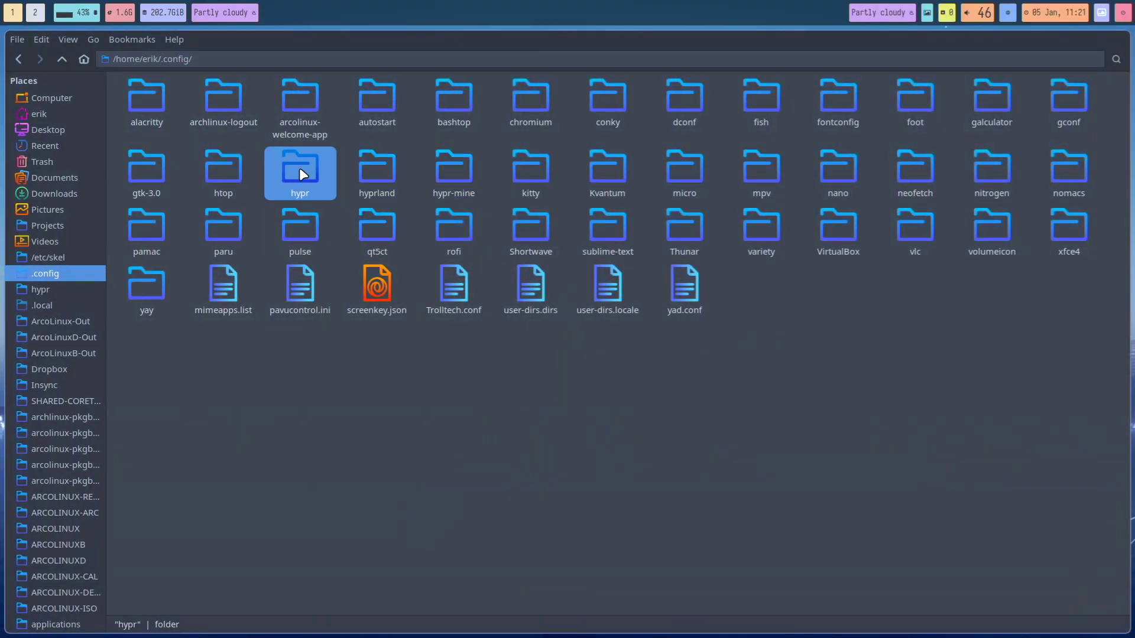
Step: Delete the old hypr folder, rename hyprland to hypr, and open it
key(Delete)
click(299, 168)
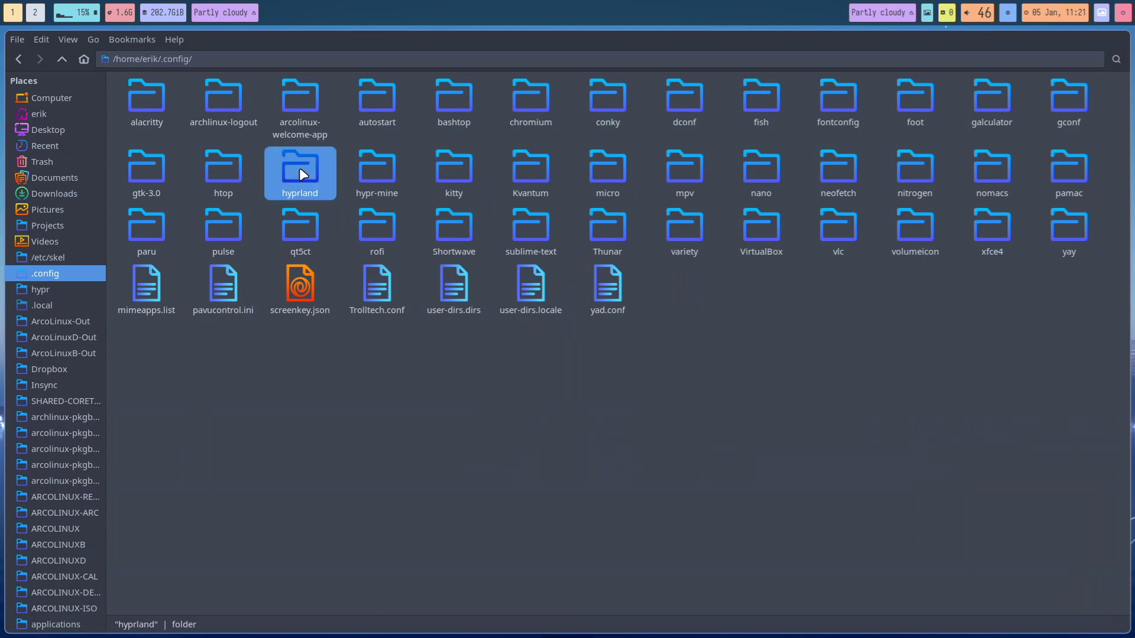
key(F2)
key(End)
key(BackSpace)
key(BackSpace)
key(BackSpace)
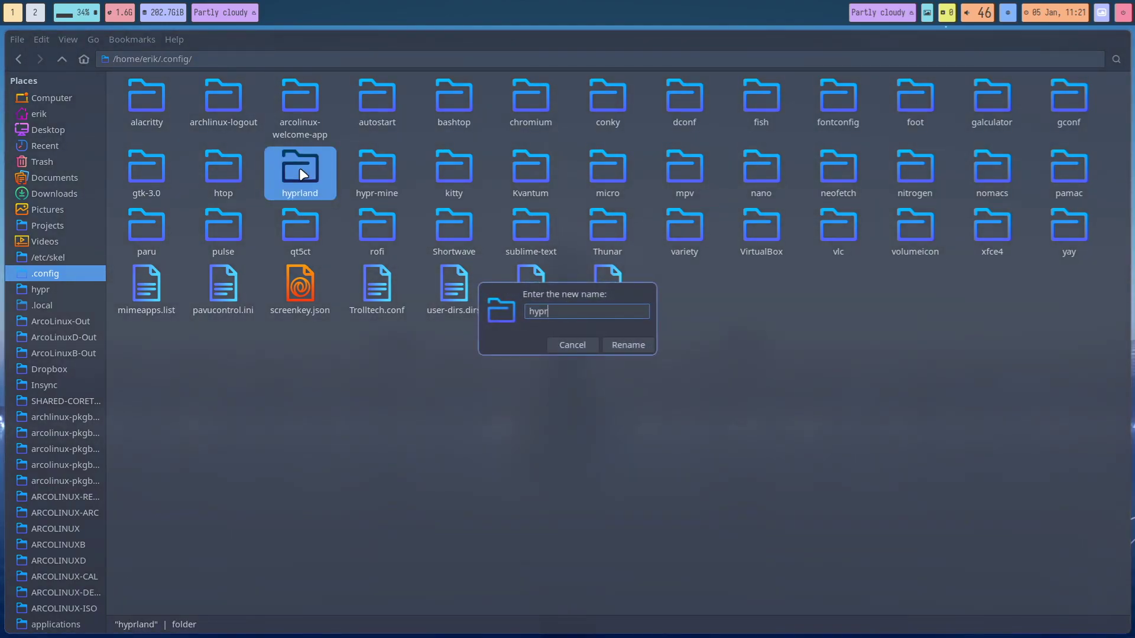
key(Return)
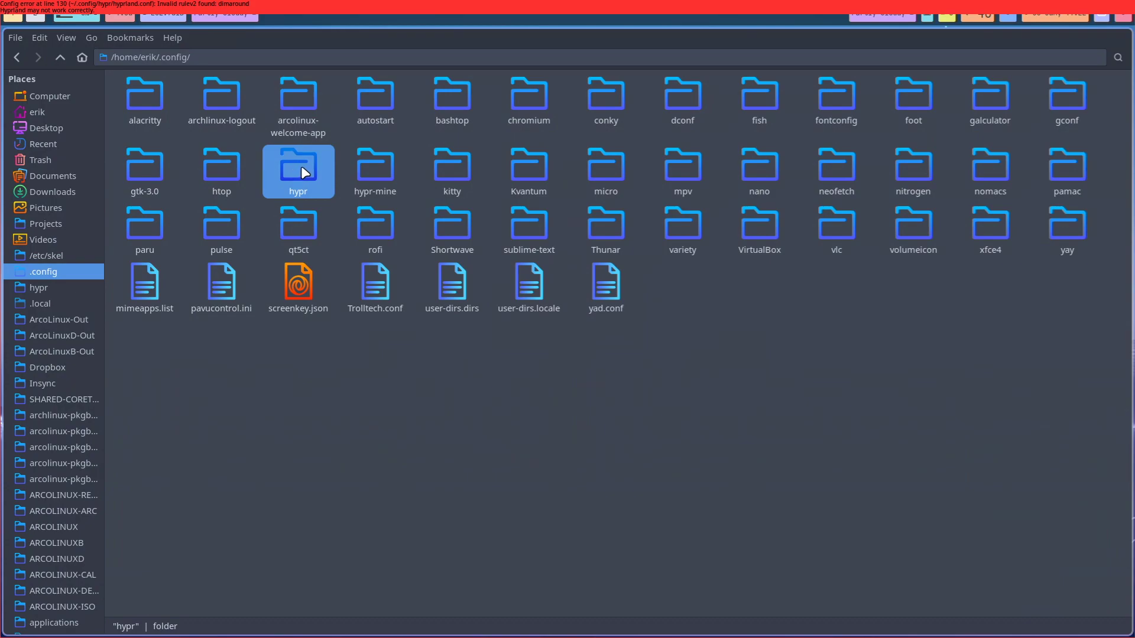
click(301, 167)
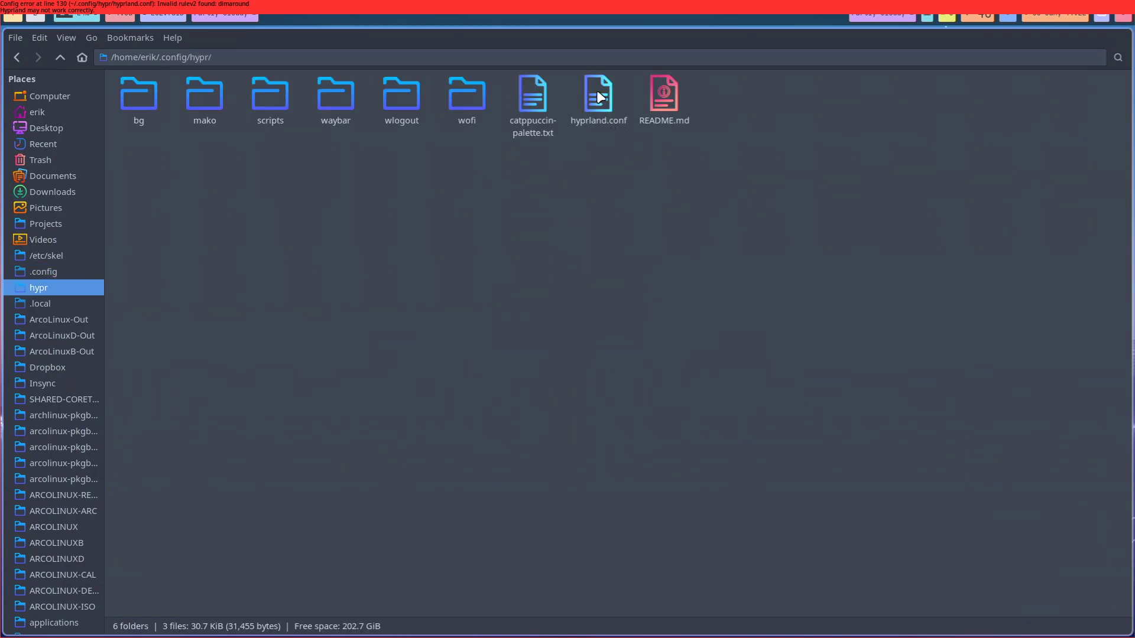
Step: Open hyprland.conf and find the dimaround window rules on lines 122 and 130
double_click(599, 113)
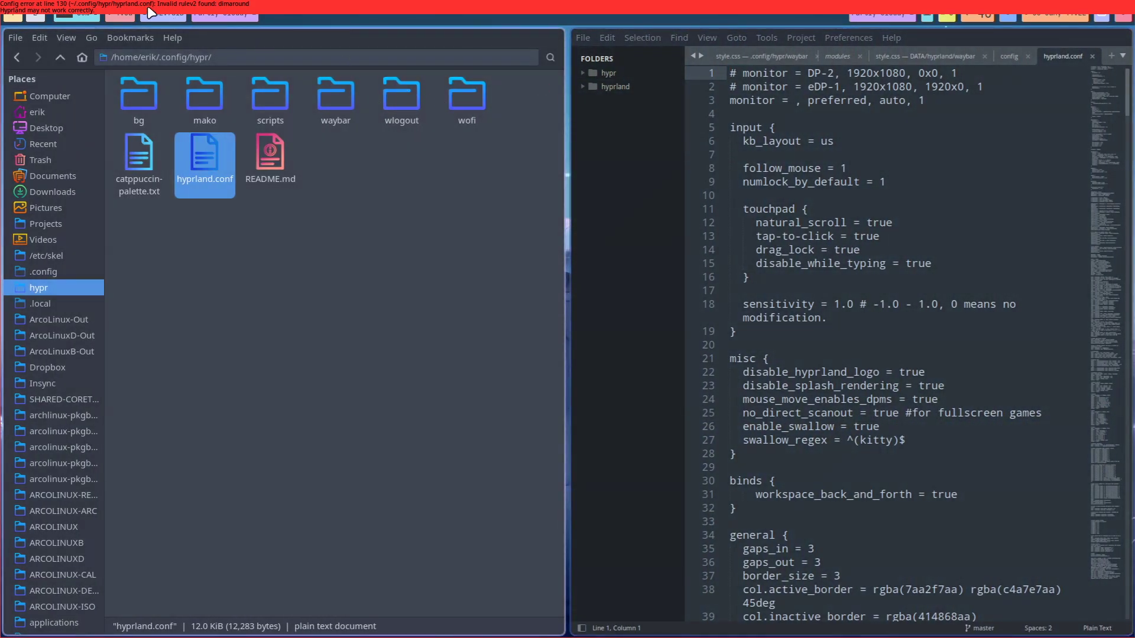
scroll(827, 493, down, 15)
scroll(828, 493, down, 10)
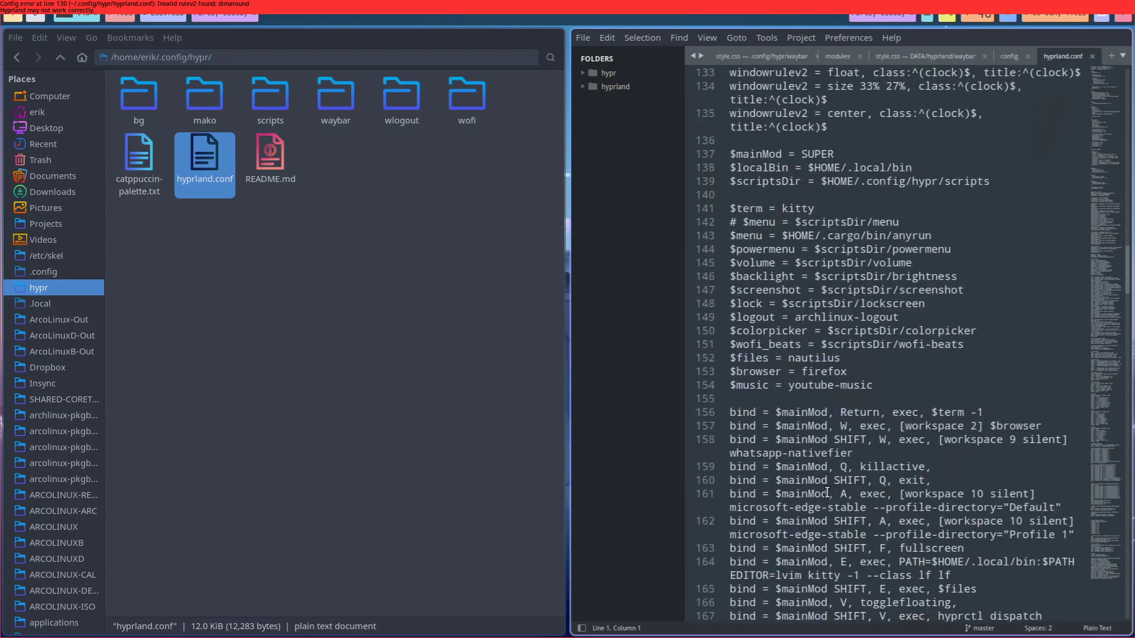
scroll(827, 493, up, 5)
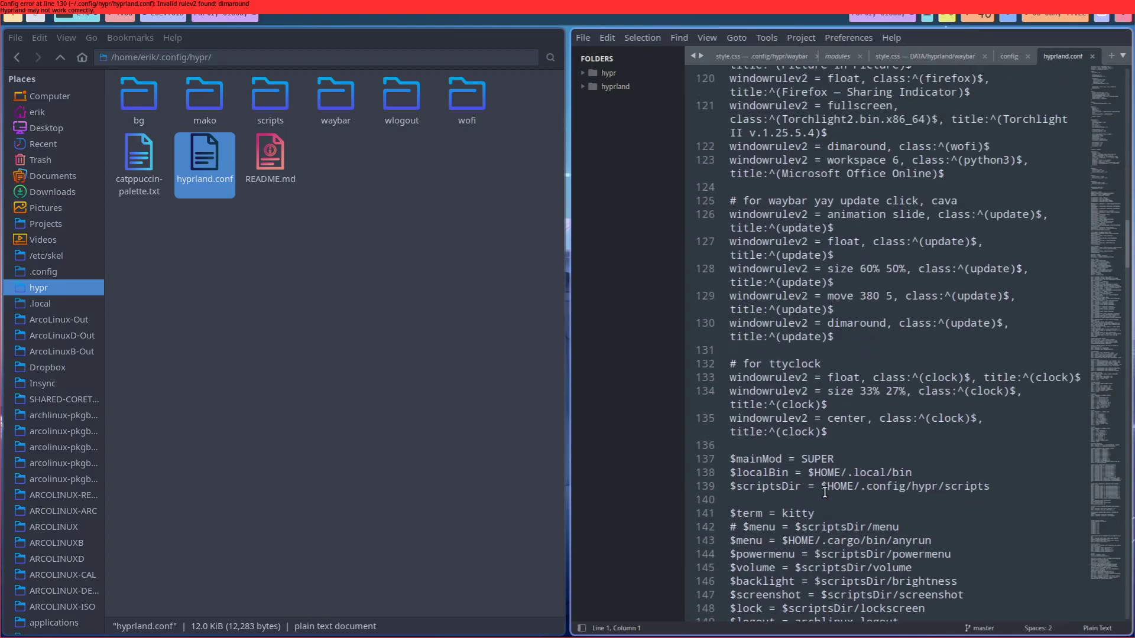
click(732, 336)
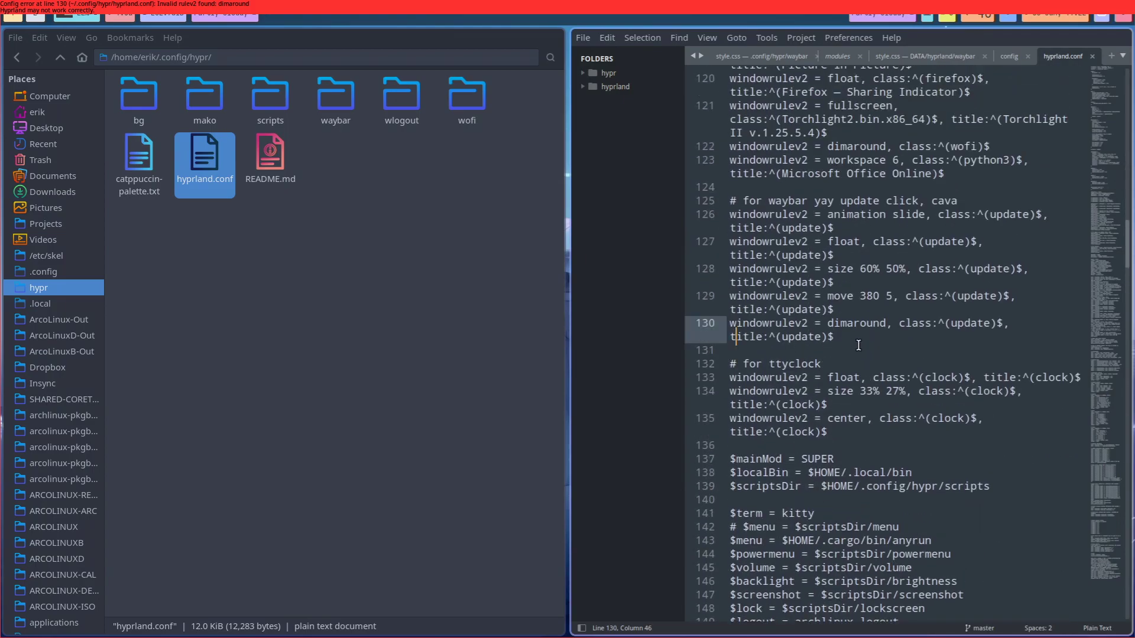
double_click(846, 324)
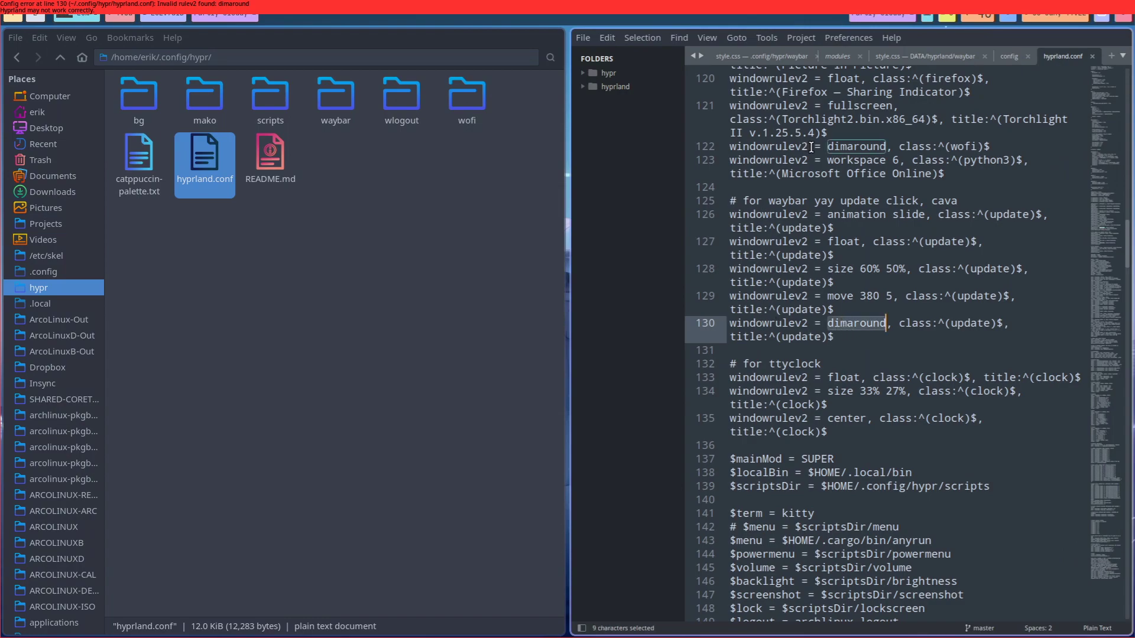
click(830, 146)
double_click(838, 147)
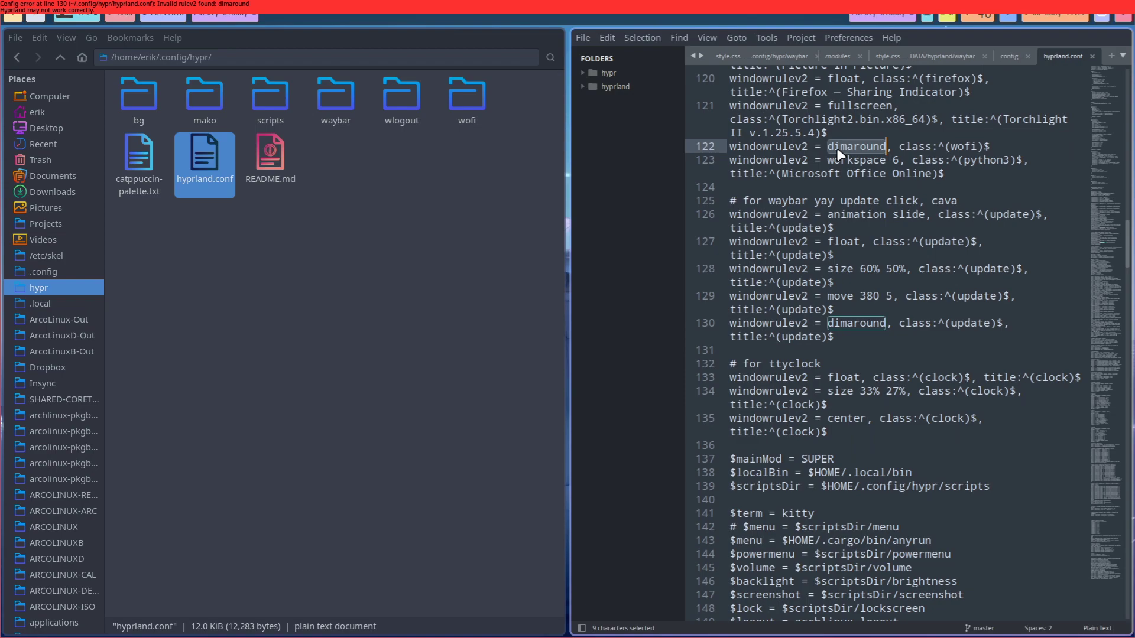
double_click(856, 326)
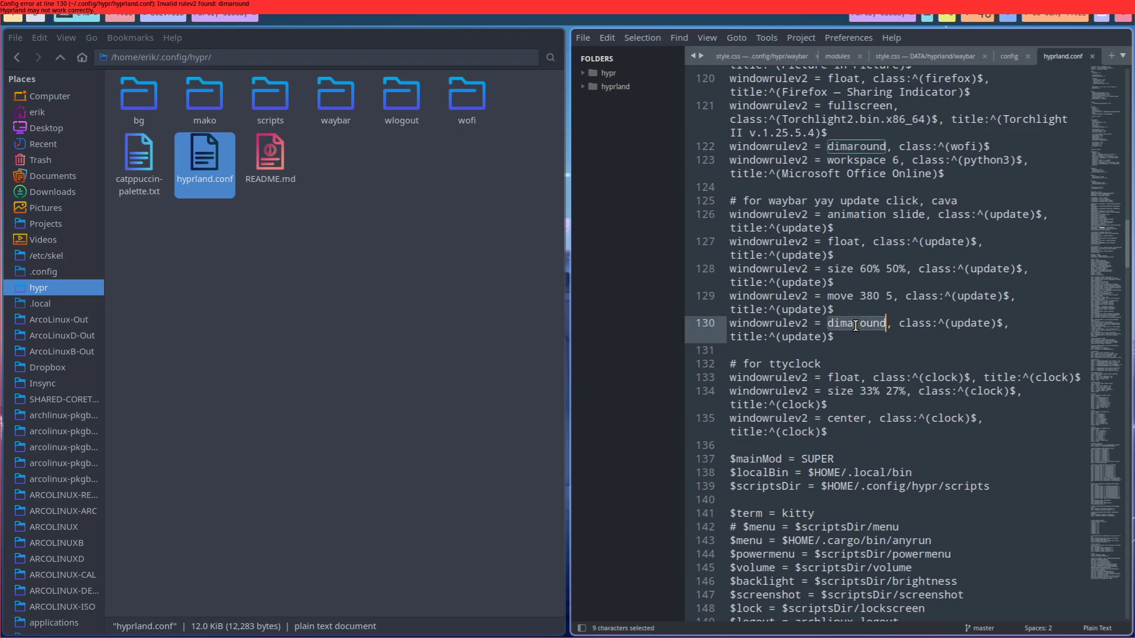
key(ctrl+f)
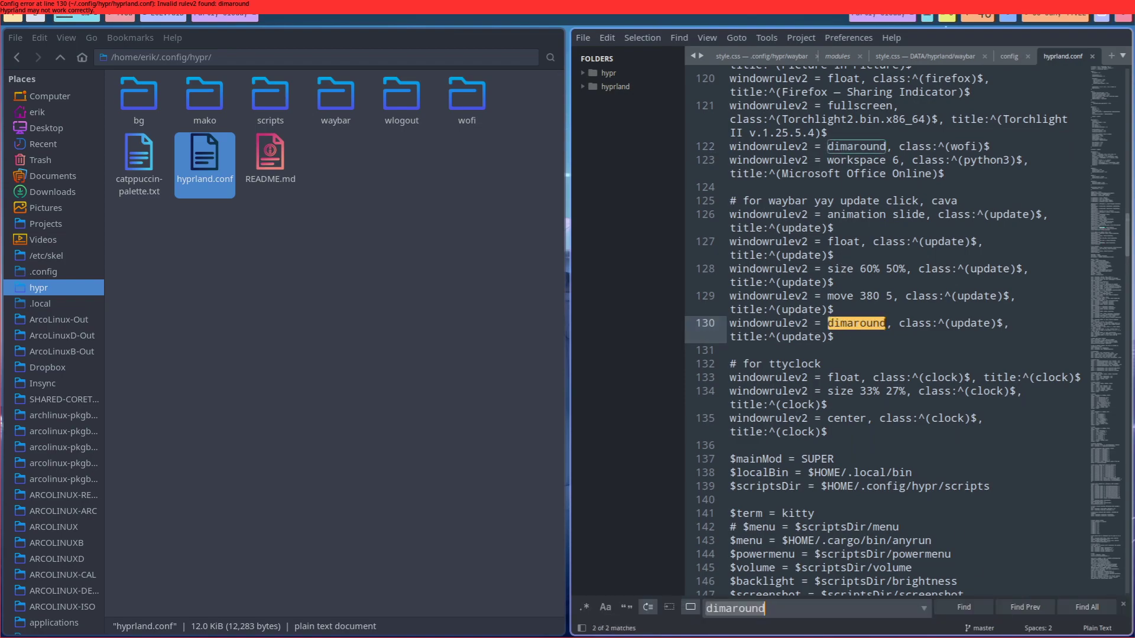
click(976, 610)
click(976, 612)
click(976, 612)
click(976, 612)
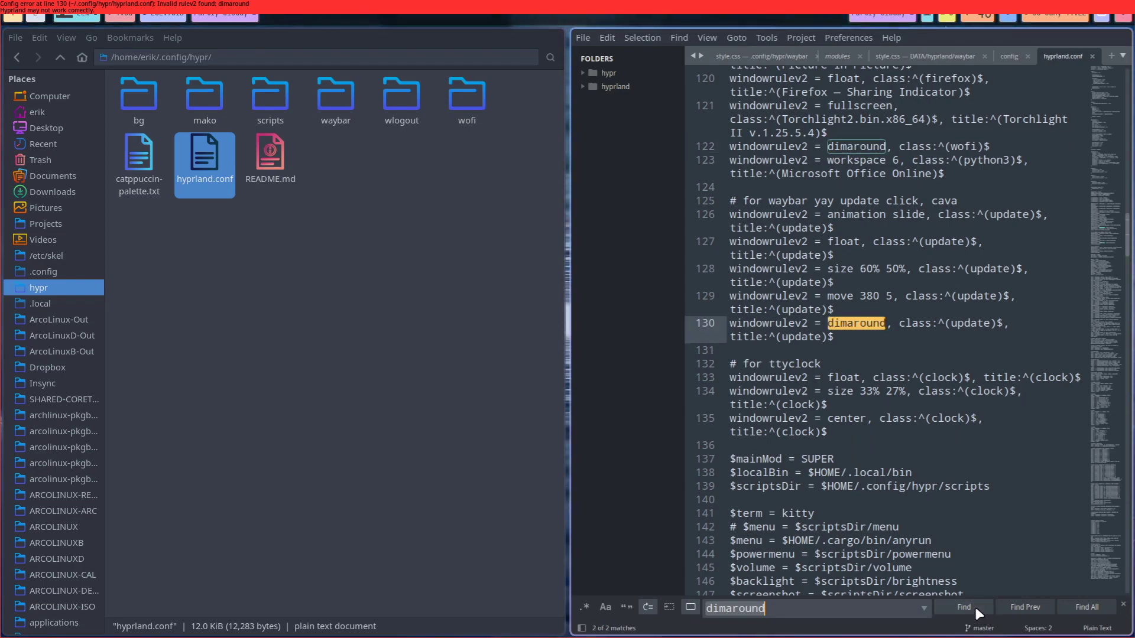
triple_click(730, 150)
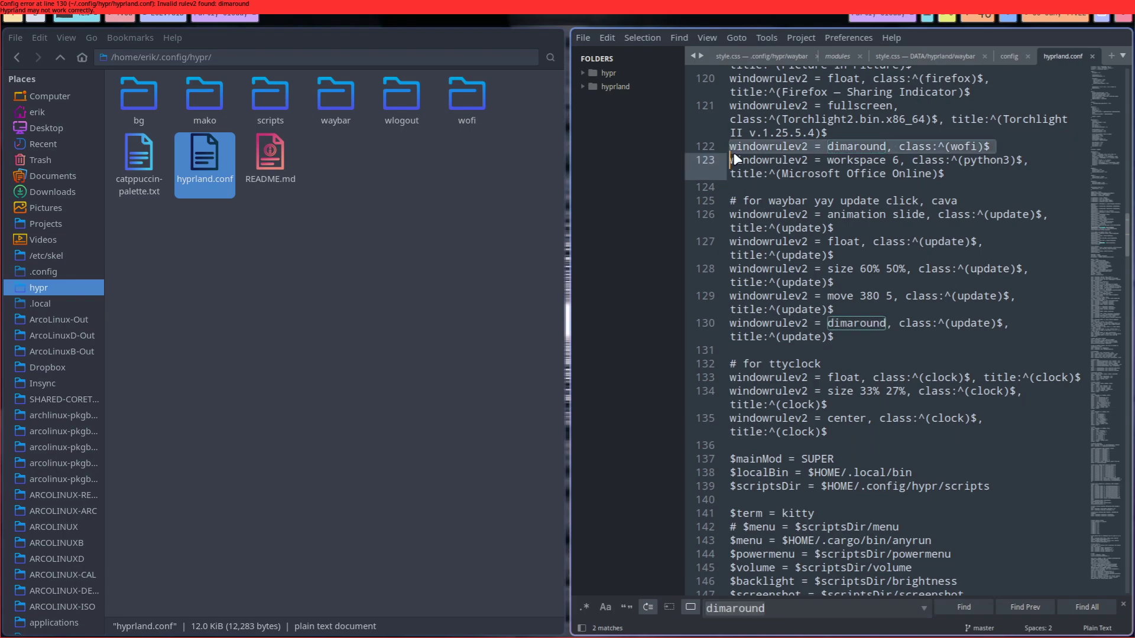
click(733, 149)
Step: Close the other open files, including the waybar style.css and modules files
key(ctrl+Tab)
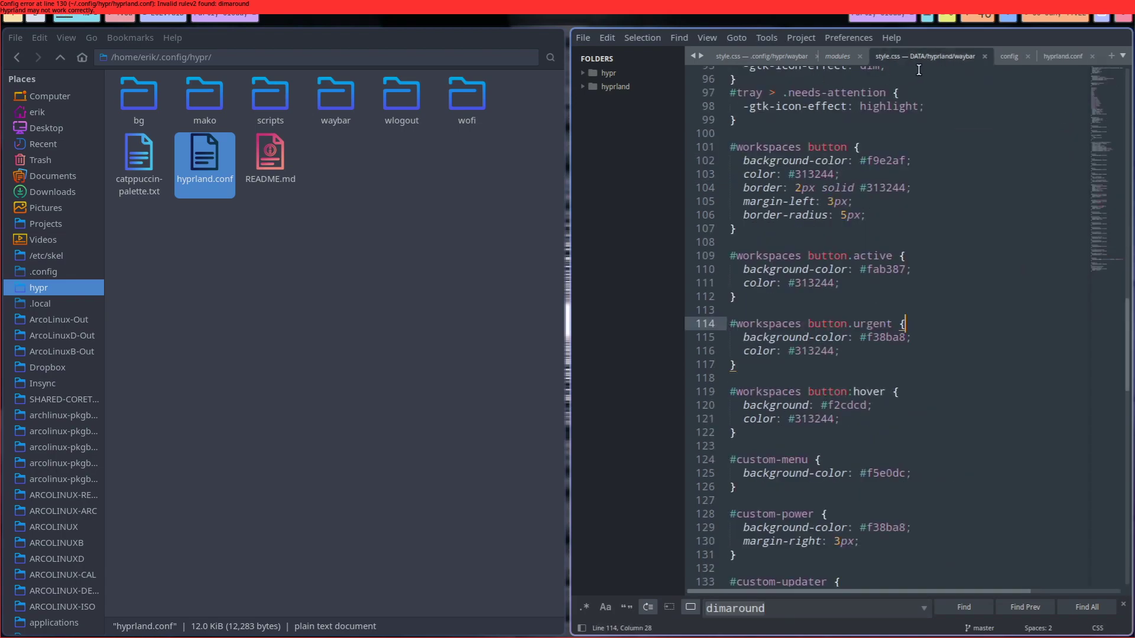
click(984, 57)
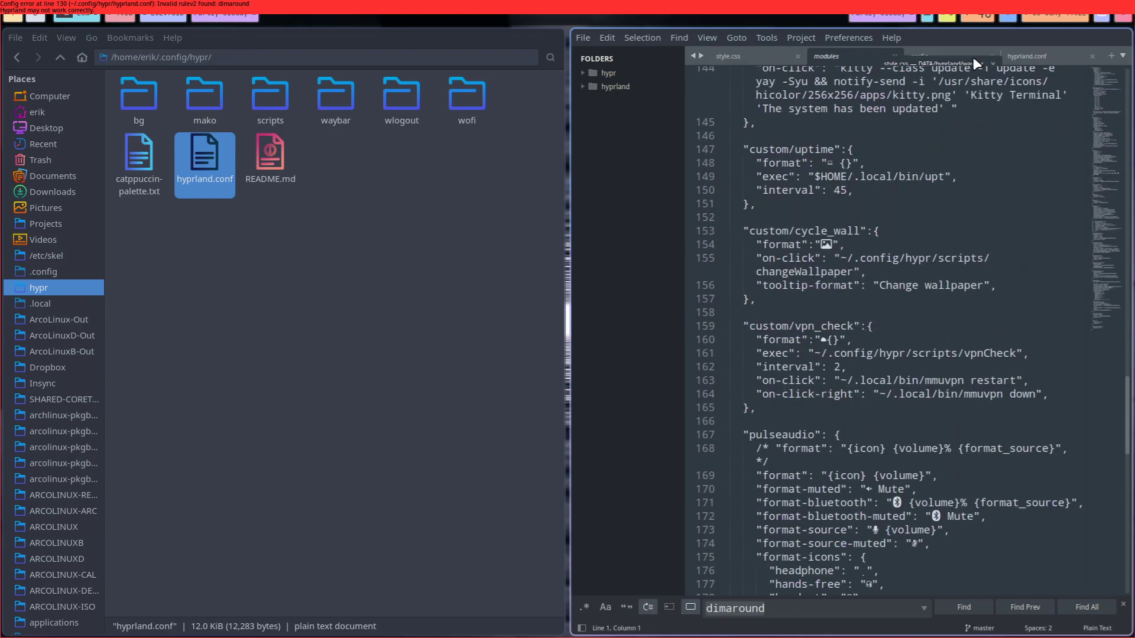
click(896, 56)
click(797, 55)
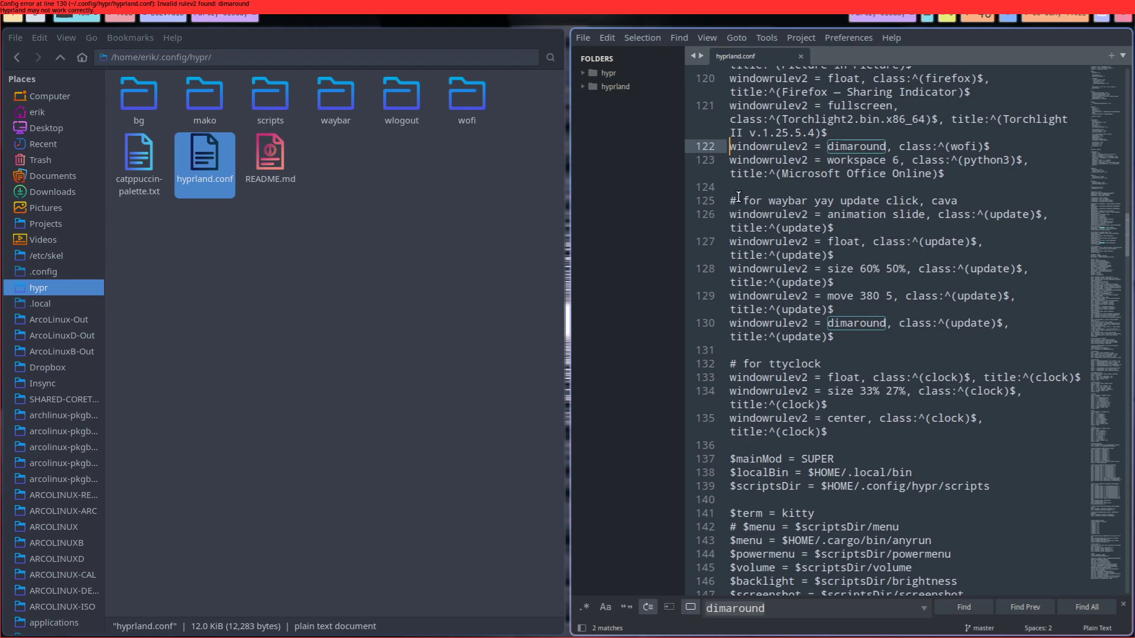
Step: Comment out the wofi and update dimaround rules on lines 122 and 130, then save
click(734, 200)
key(ctrl+c)
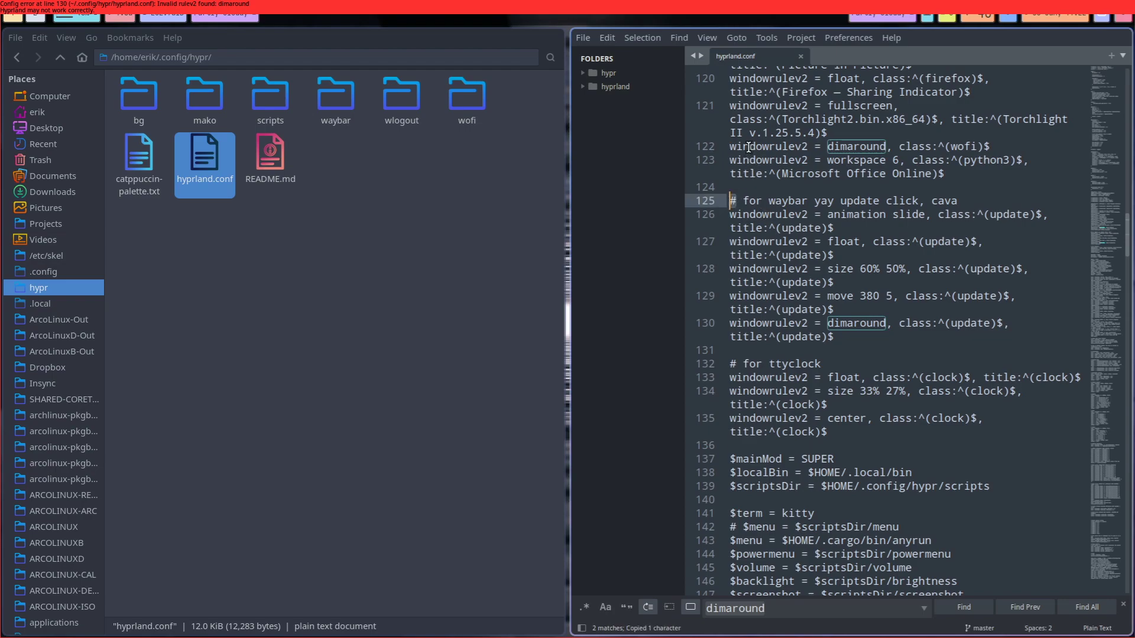
click(733, 147)
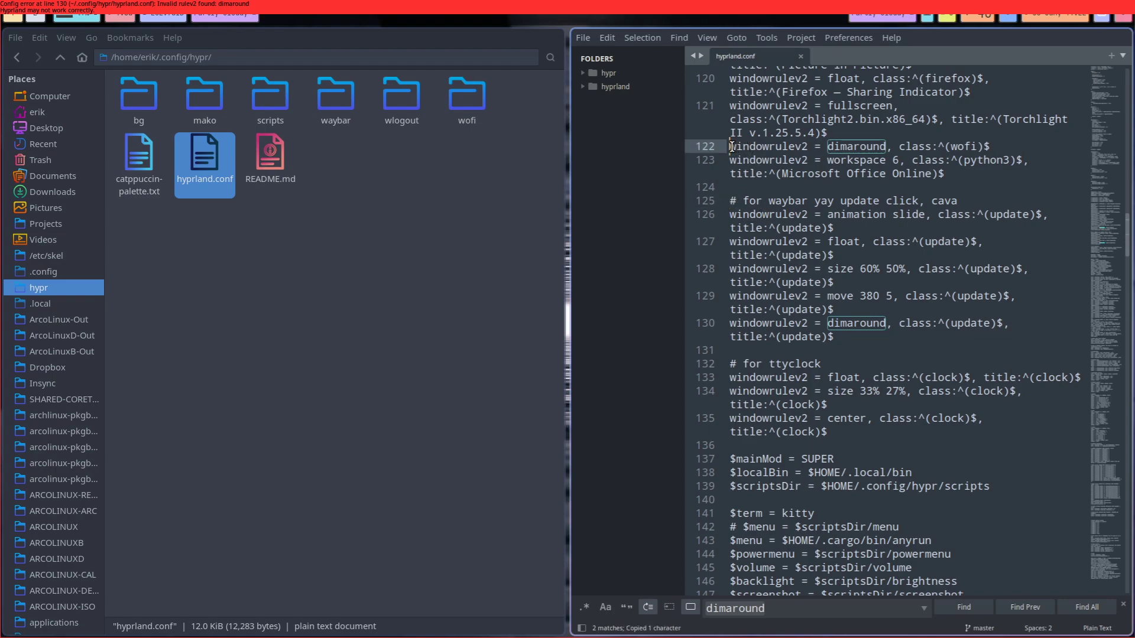
key(ctrl+v)
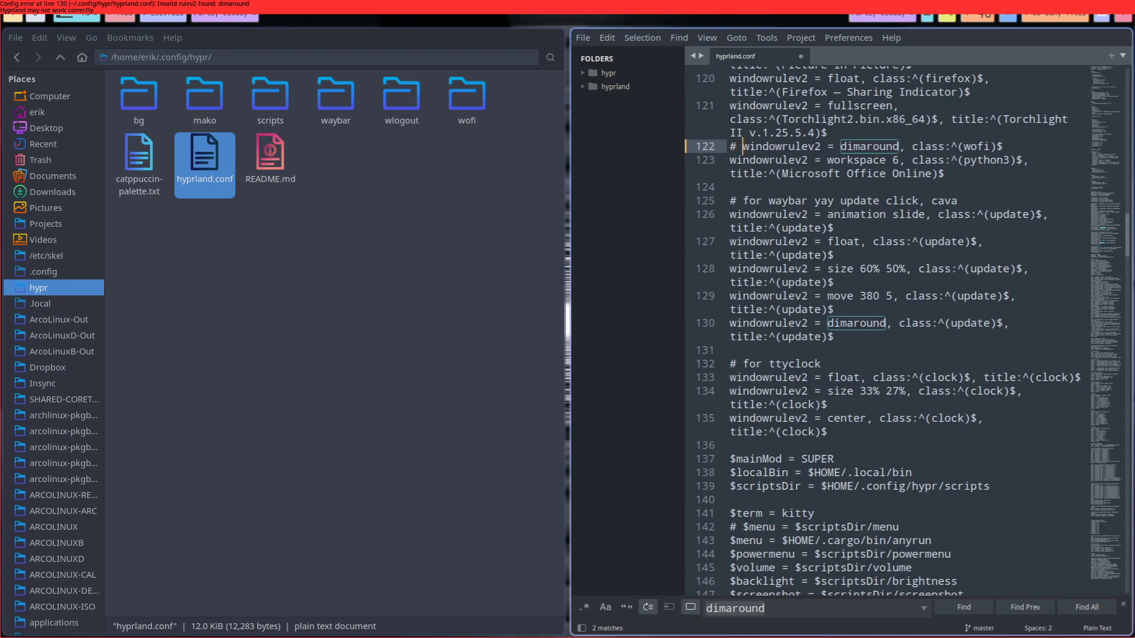
key(Down)
key(Down)
key(Down)
key(Down)
key(Down)
key(Down)
key(Down)
key(Down)
key(Down)
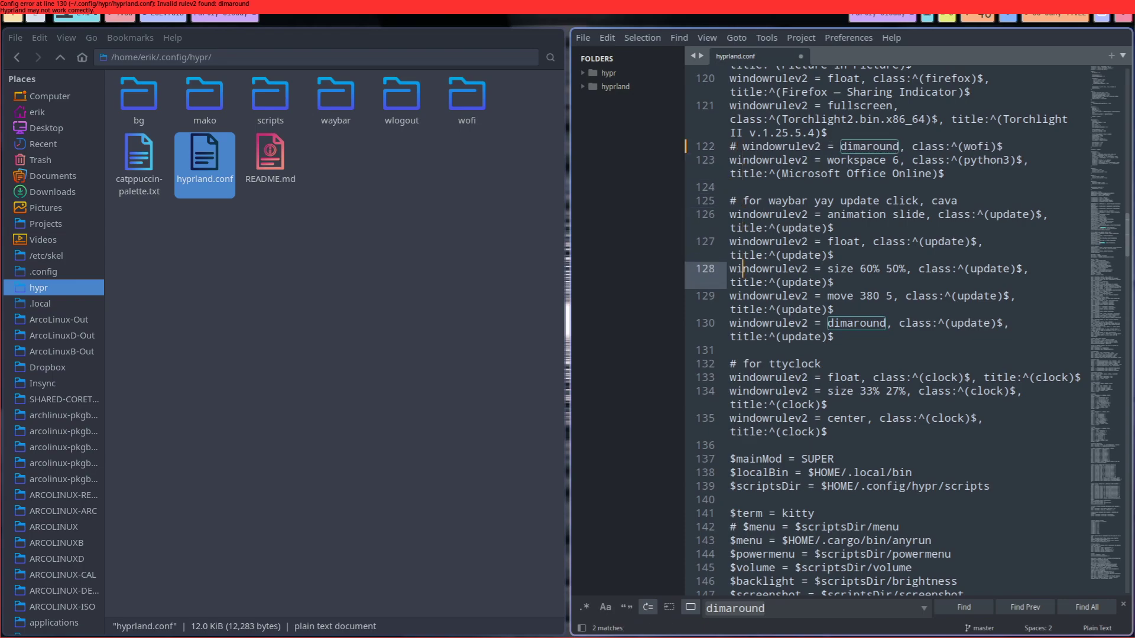
key(Down)
key(Down)
key(Down)
key(Down)
key(Left)
key(Left)
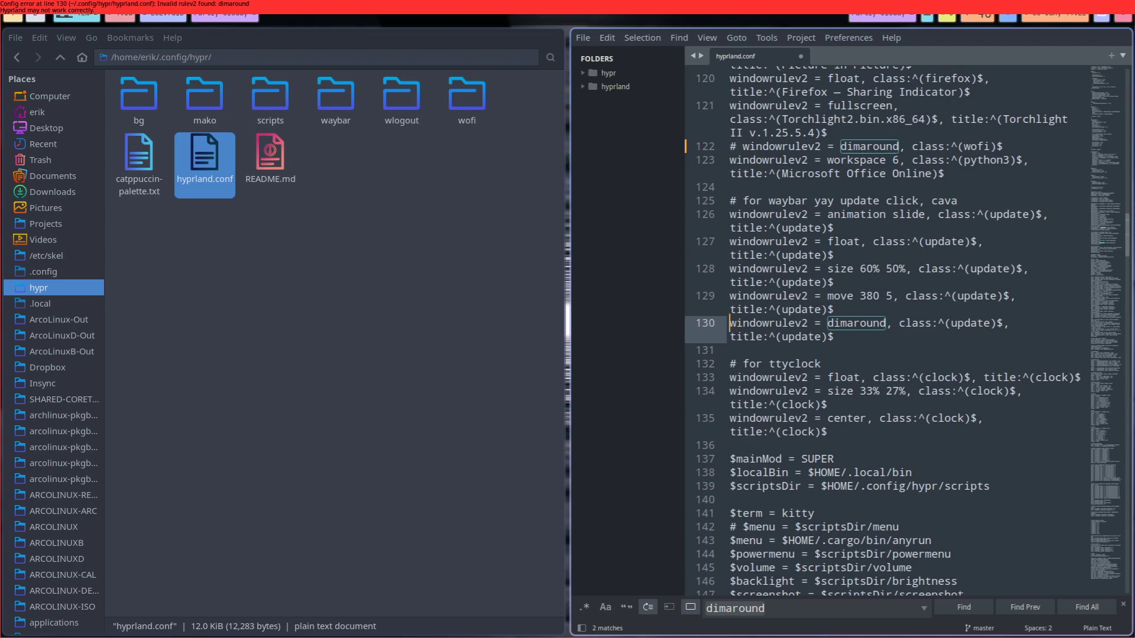
key(ctrl+v)
key(ctrl+s)
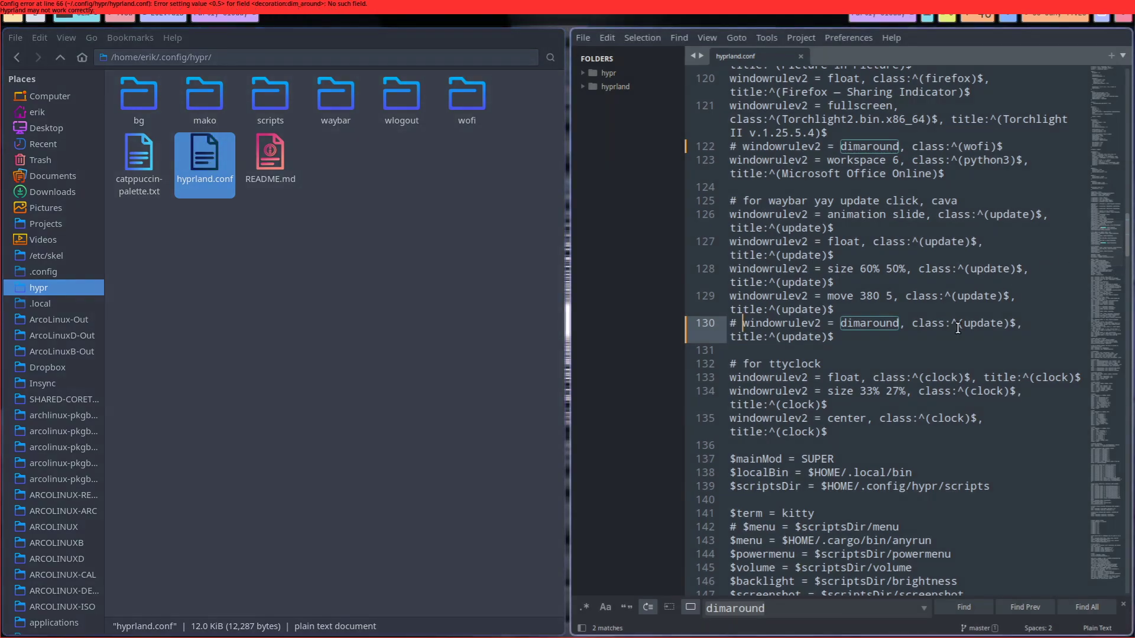
scroll(958, 328, up, 10)
scroll(958, 329, up, 6)
scroll(958, 328, up, 4)
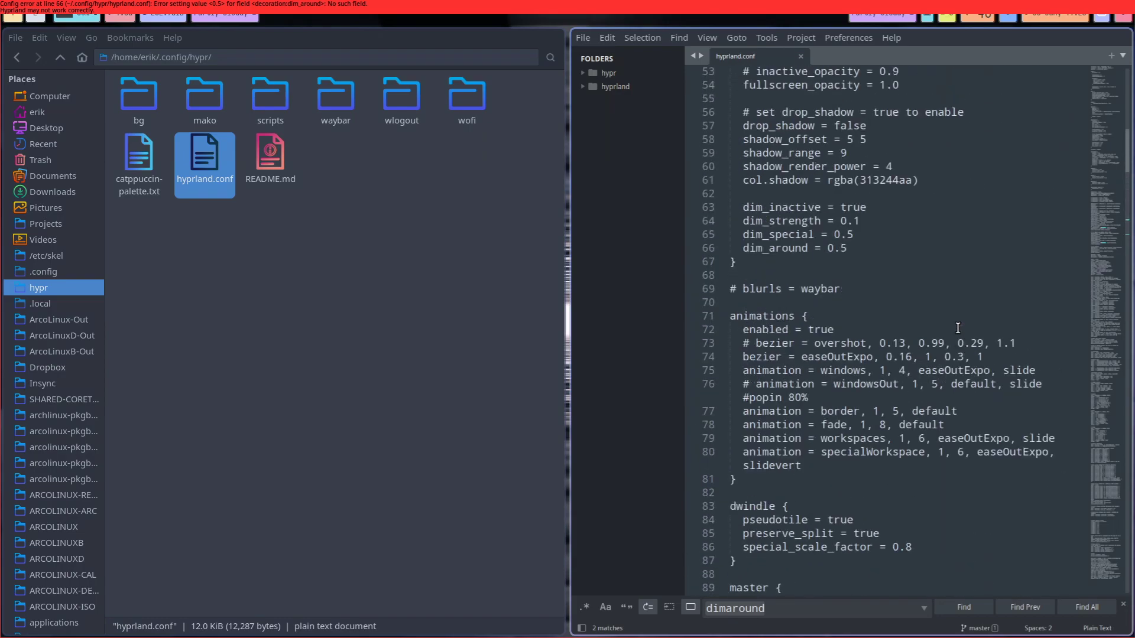
Step: Comment out dim_around on line 66 and save hyprland.conf
click(803, 249)
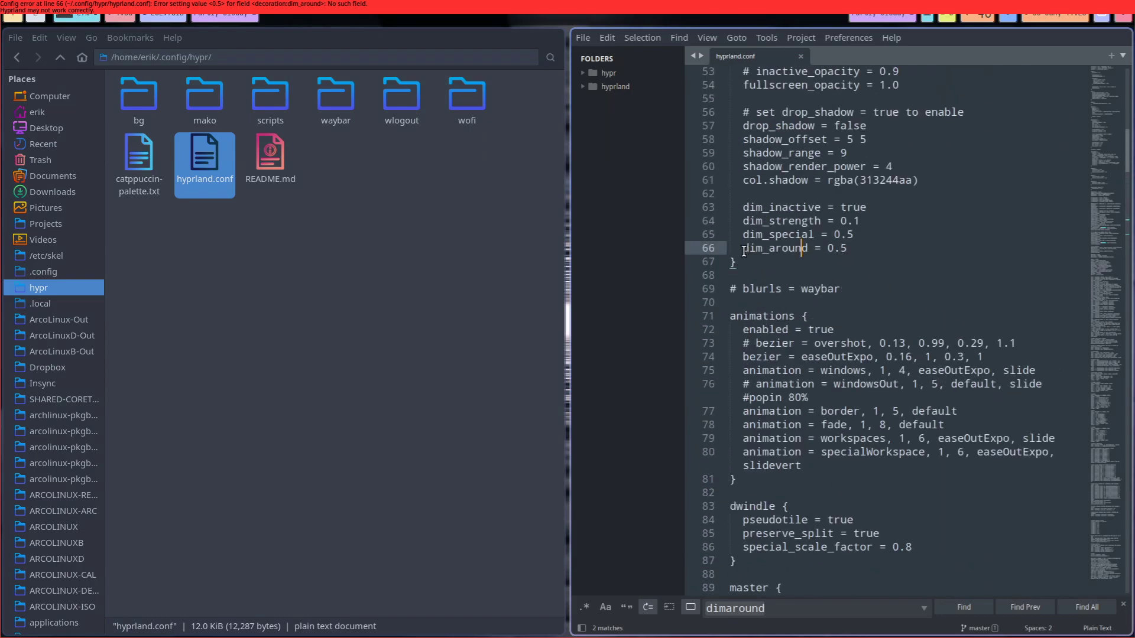
click(743, 250)
text(#)
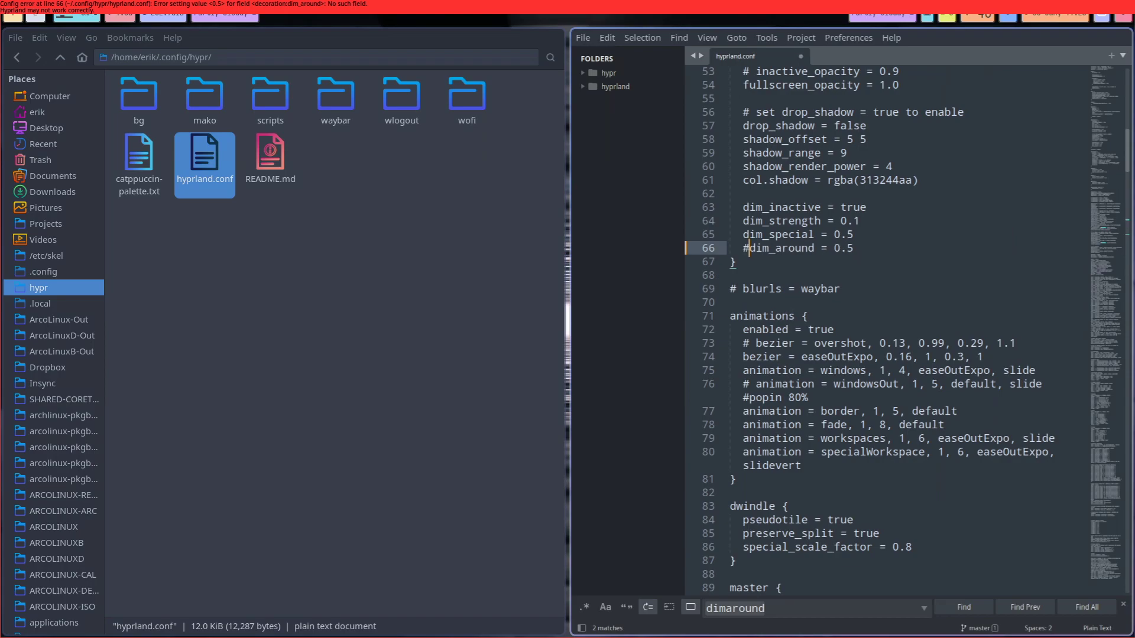
key(ctrl+s)
Step: Comment out dim_special, dim_strength and dim_inactive, then save the config again
key(Up)
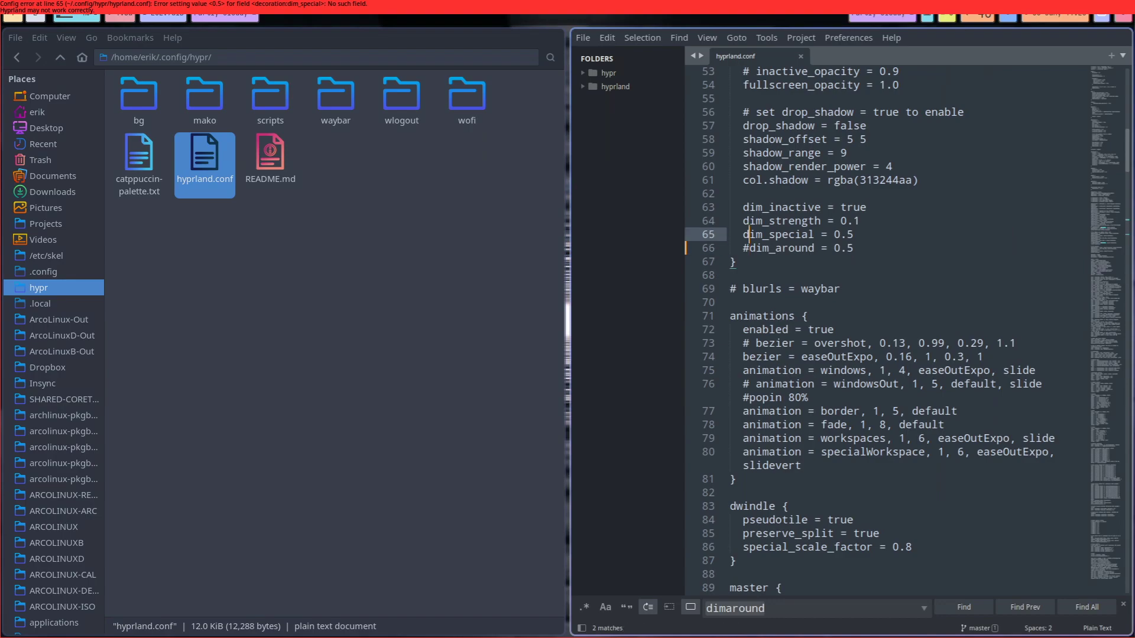
key(Left)
text(#)
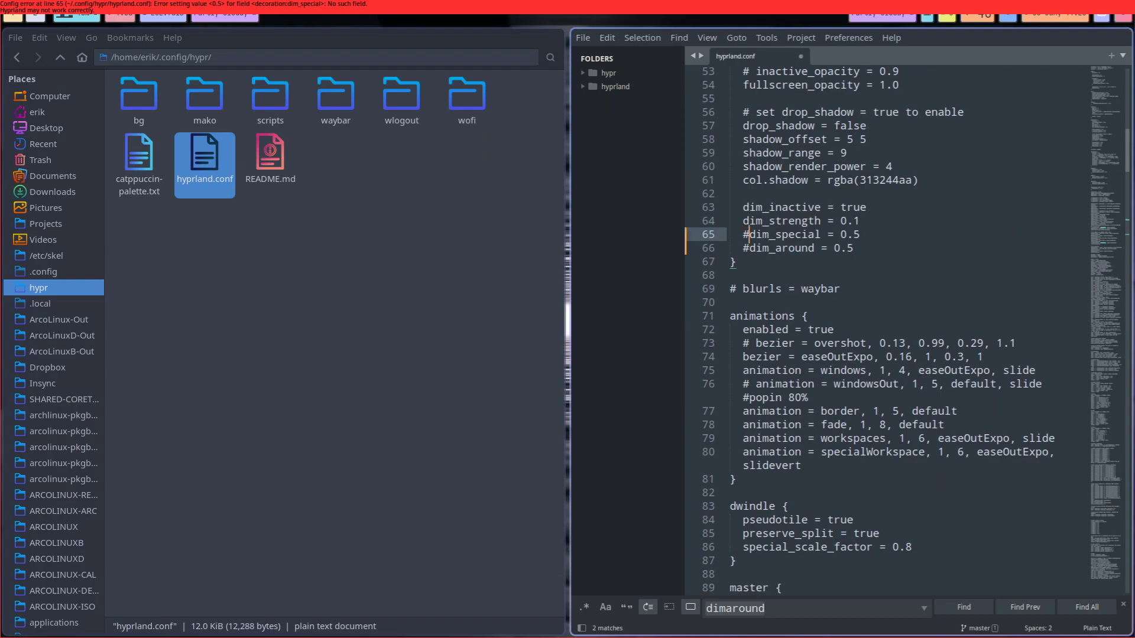
key(Up)
key(Left)
text(#)
key(Up)
key(Left)
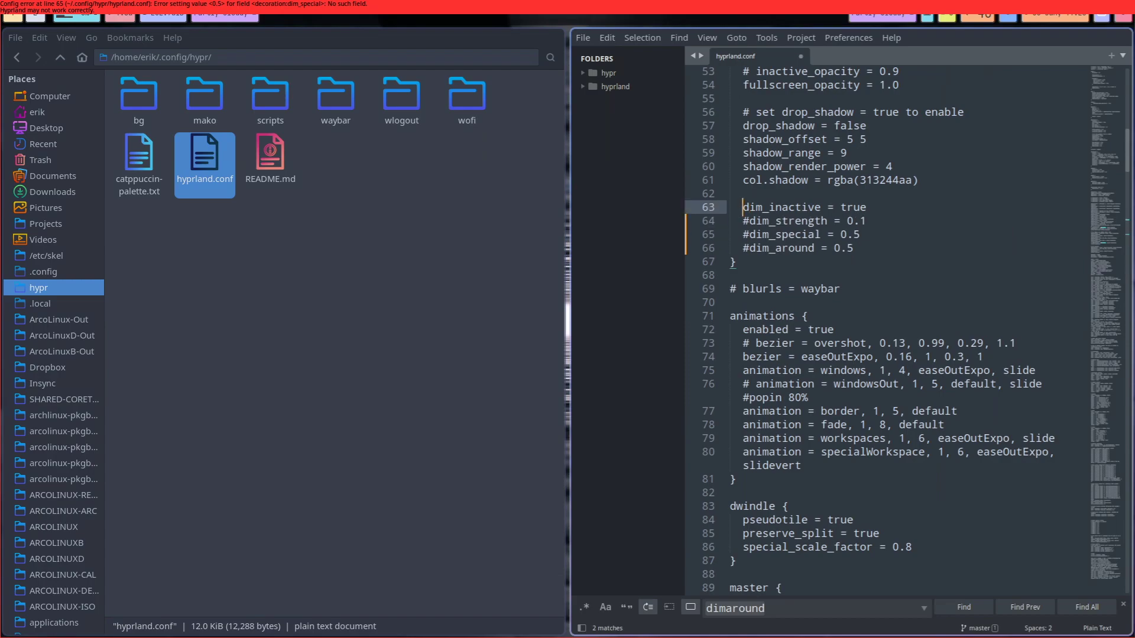
text(#)
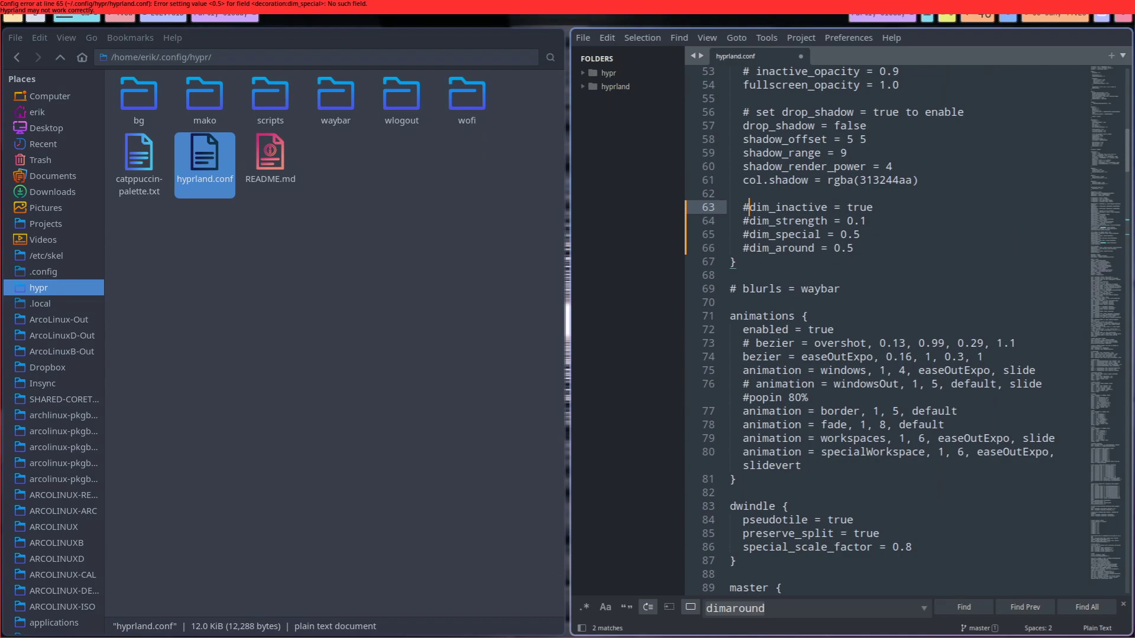
key(ctrl+s)
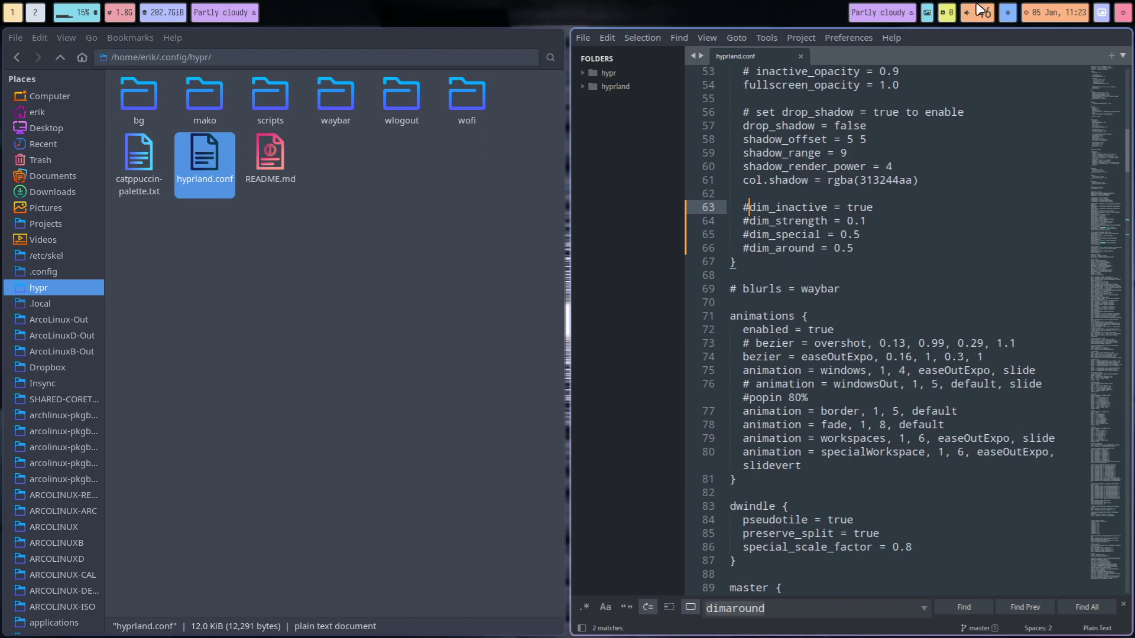
click(221, 294)
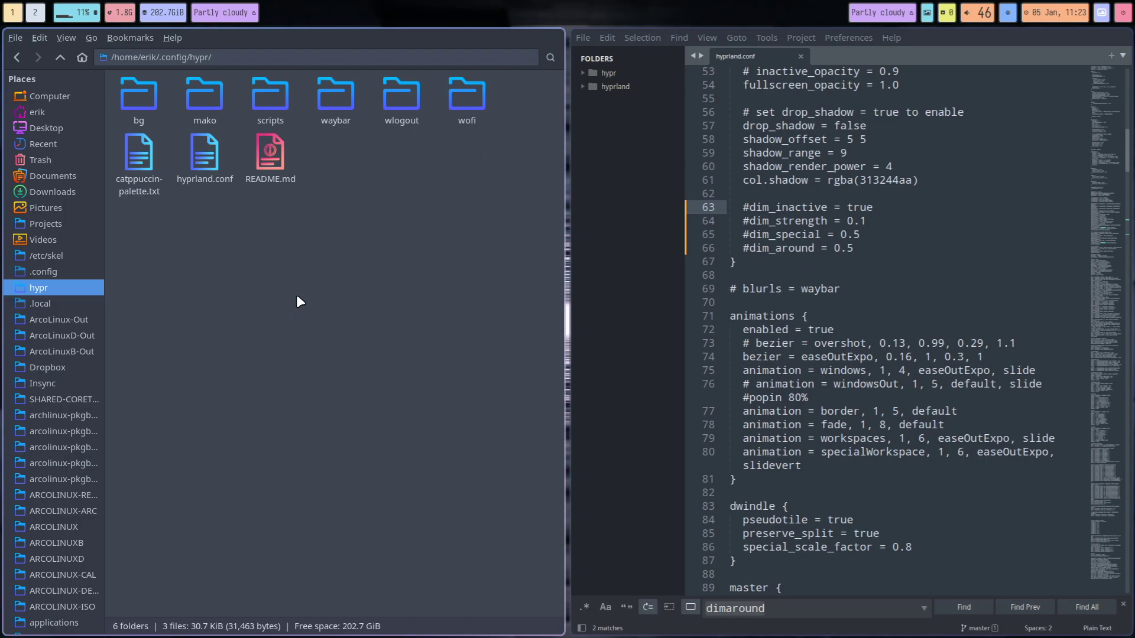
Step: Open kitty, close the extra terminals, and run 'pkill waybar'
key(super+Return)
key(super+Return)
key(super+Return)
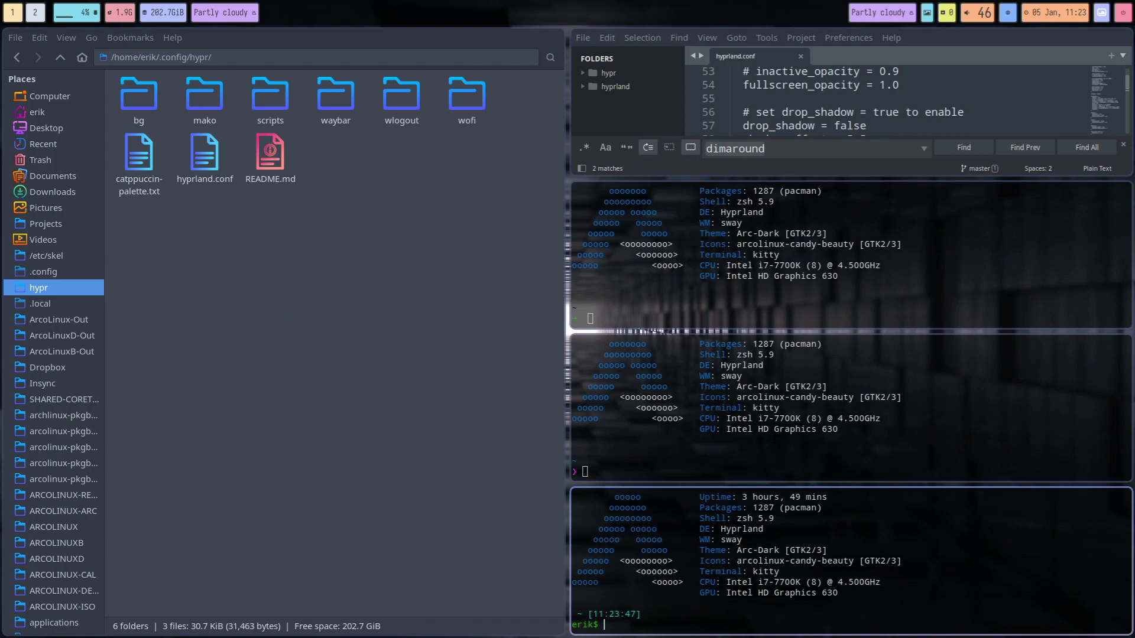
text(exit)
key(Return)
text(exi)
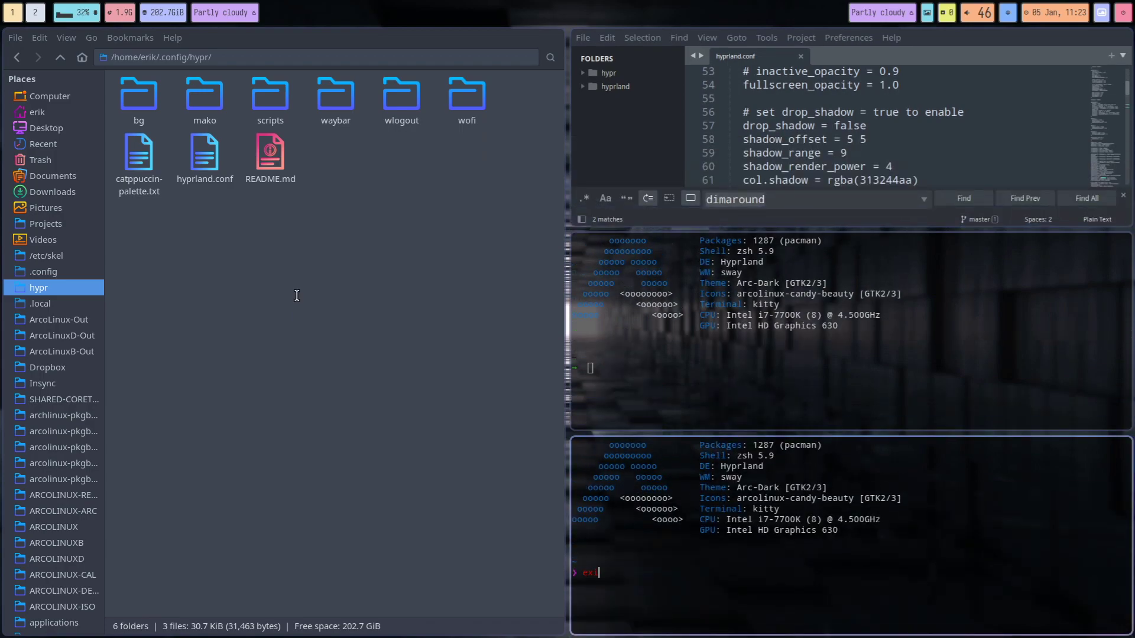
text(t)
key(Return)
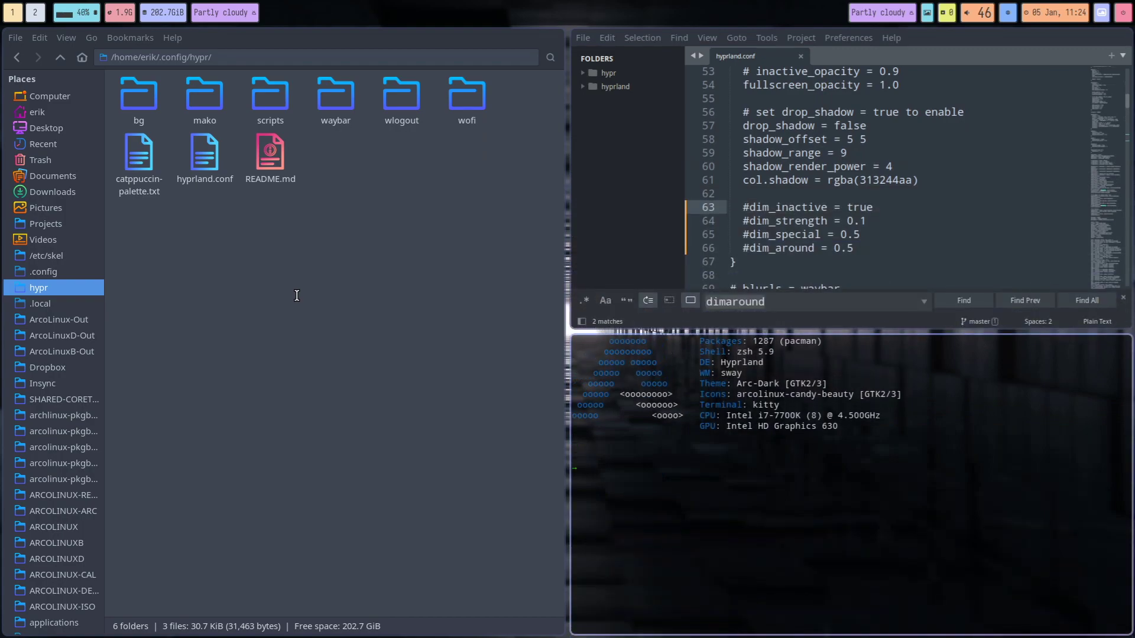
text(pkil)
text(l w)
text(z)
key(BackSpace)
text(a)
text(ybar)
key(Return)
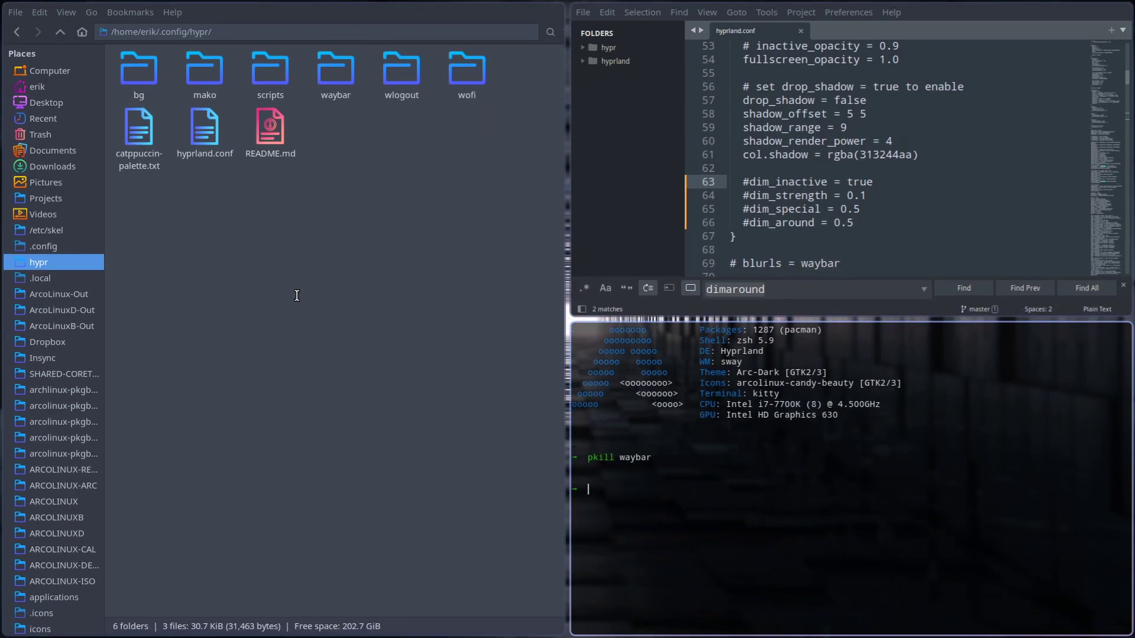
Step: Open a terminal in the hypr scripts folder and run ./statusbar
double_click(274, 72)
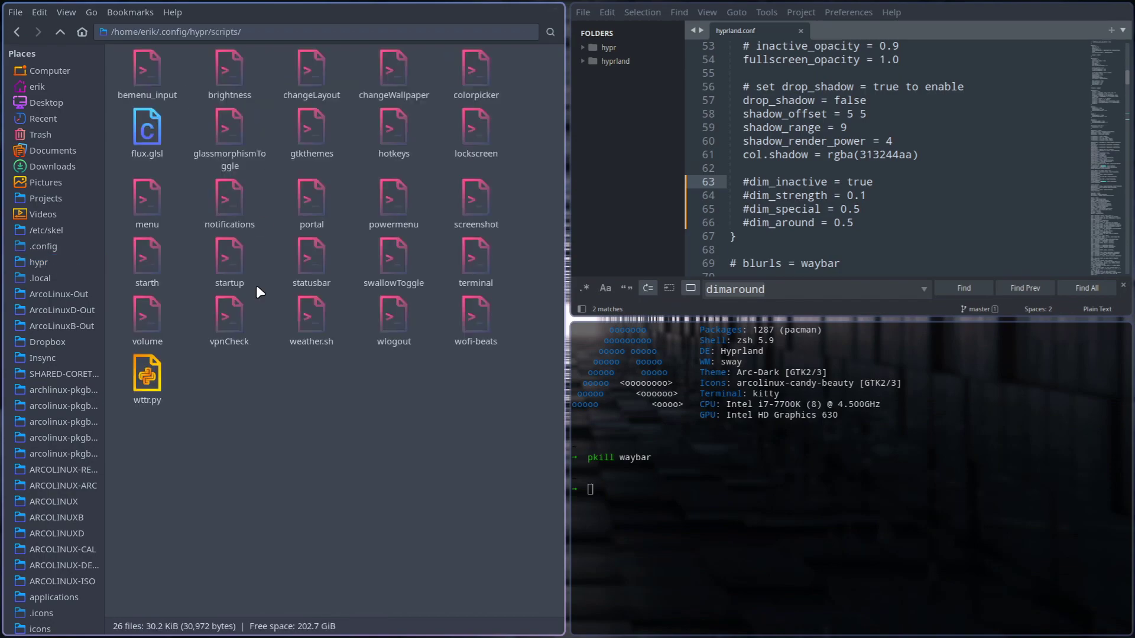
right_click(257, 93)
click(311, 163)
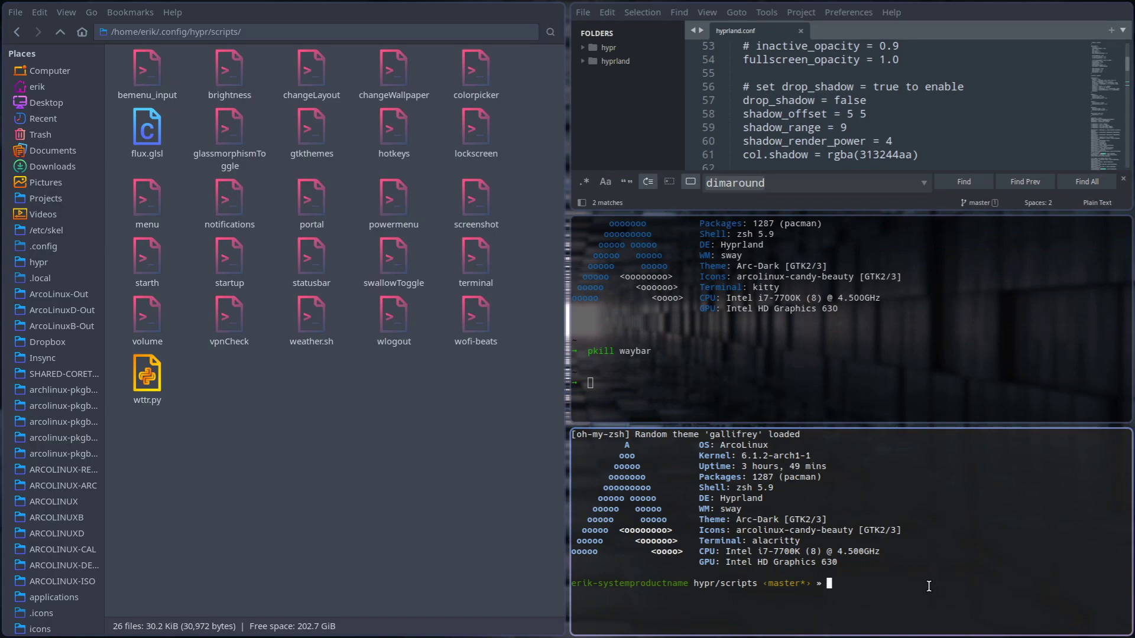
text(.)
text(/st)
text(at)
key(Tab)
key(Return)
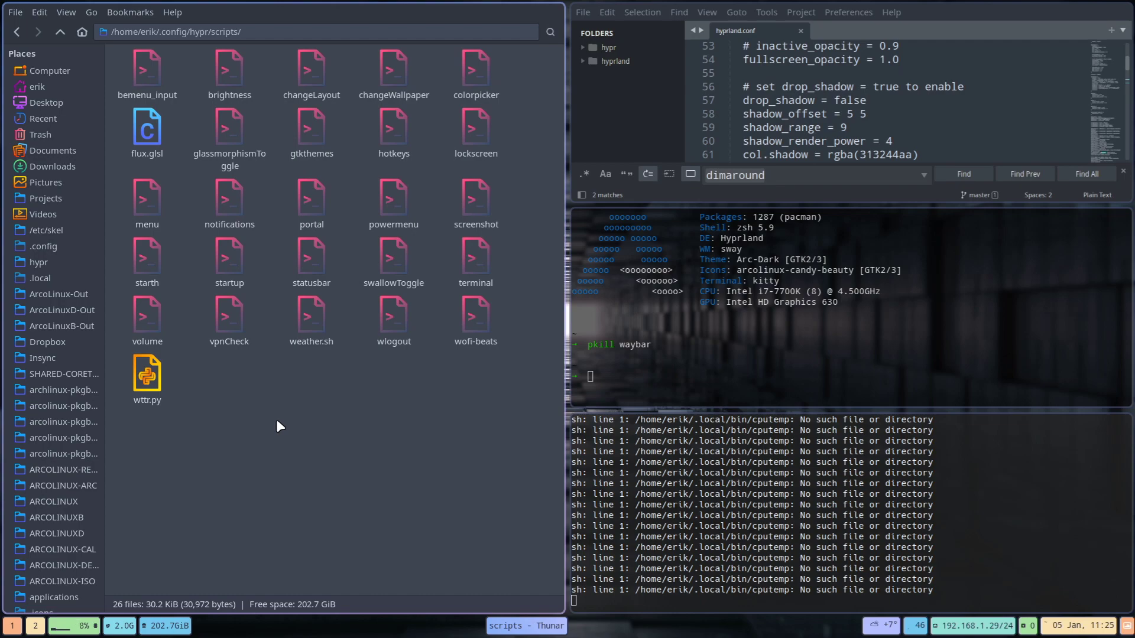
Step: Choose Empty Trash on the sidebar Trash and confirm the permanent deletion
right_click(60, 135)
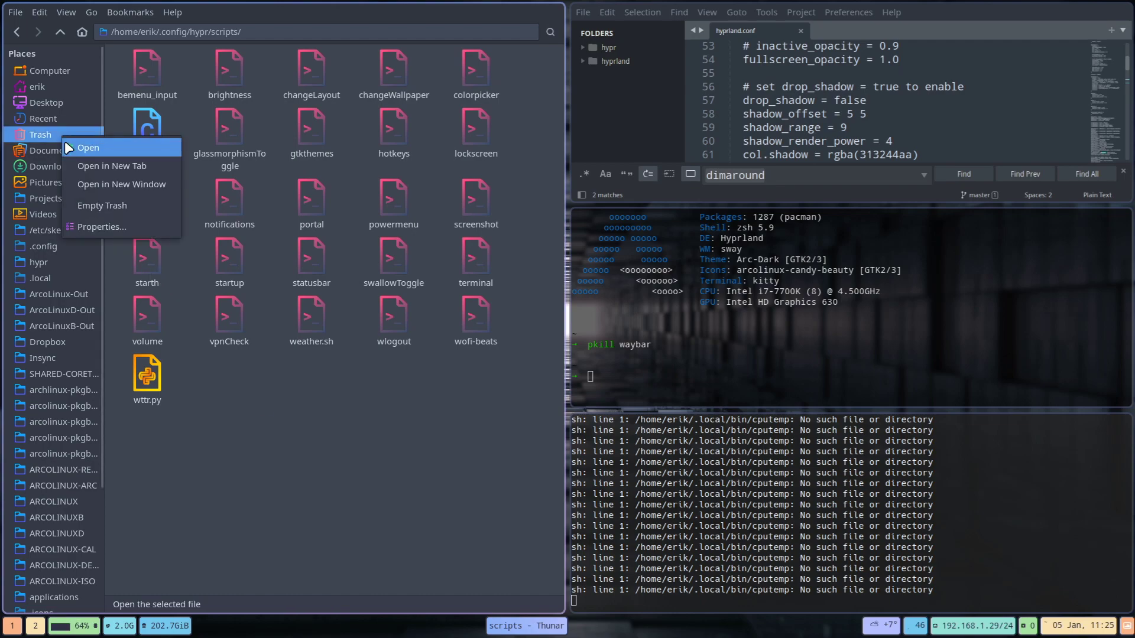
click(131, 204)
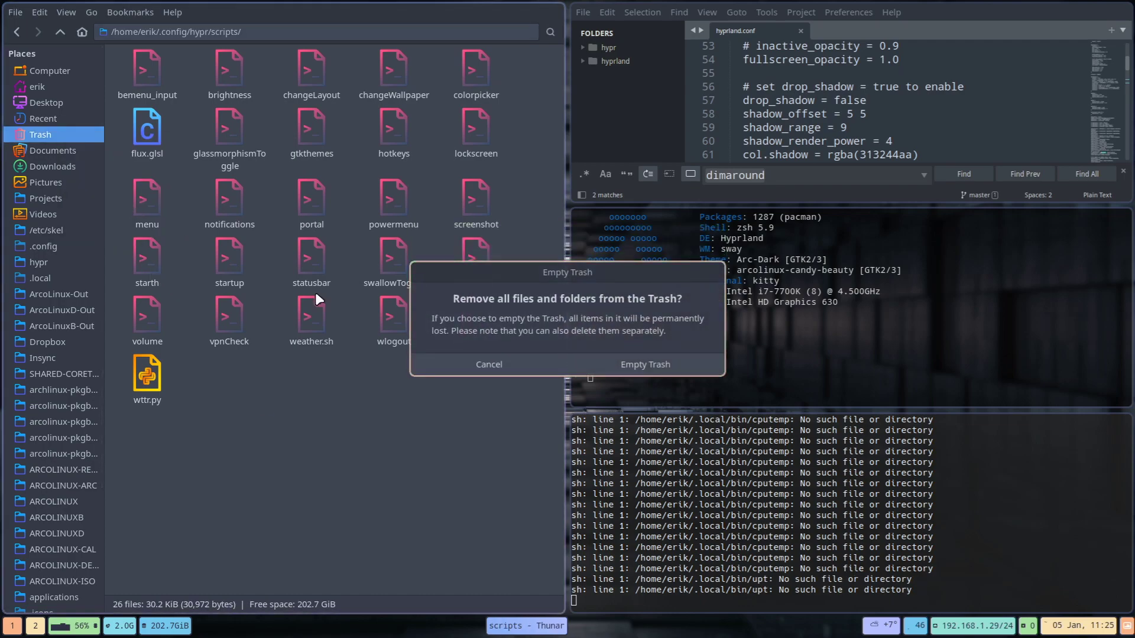
click(652, 373)
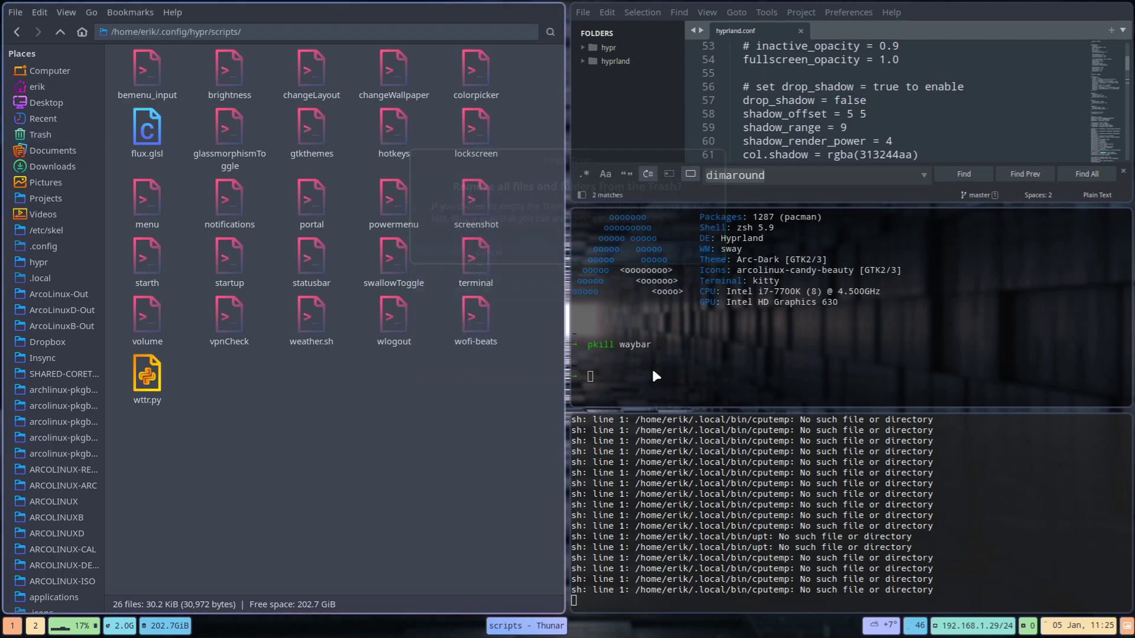